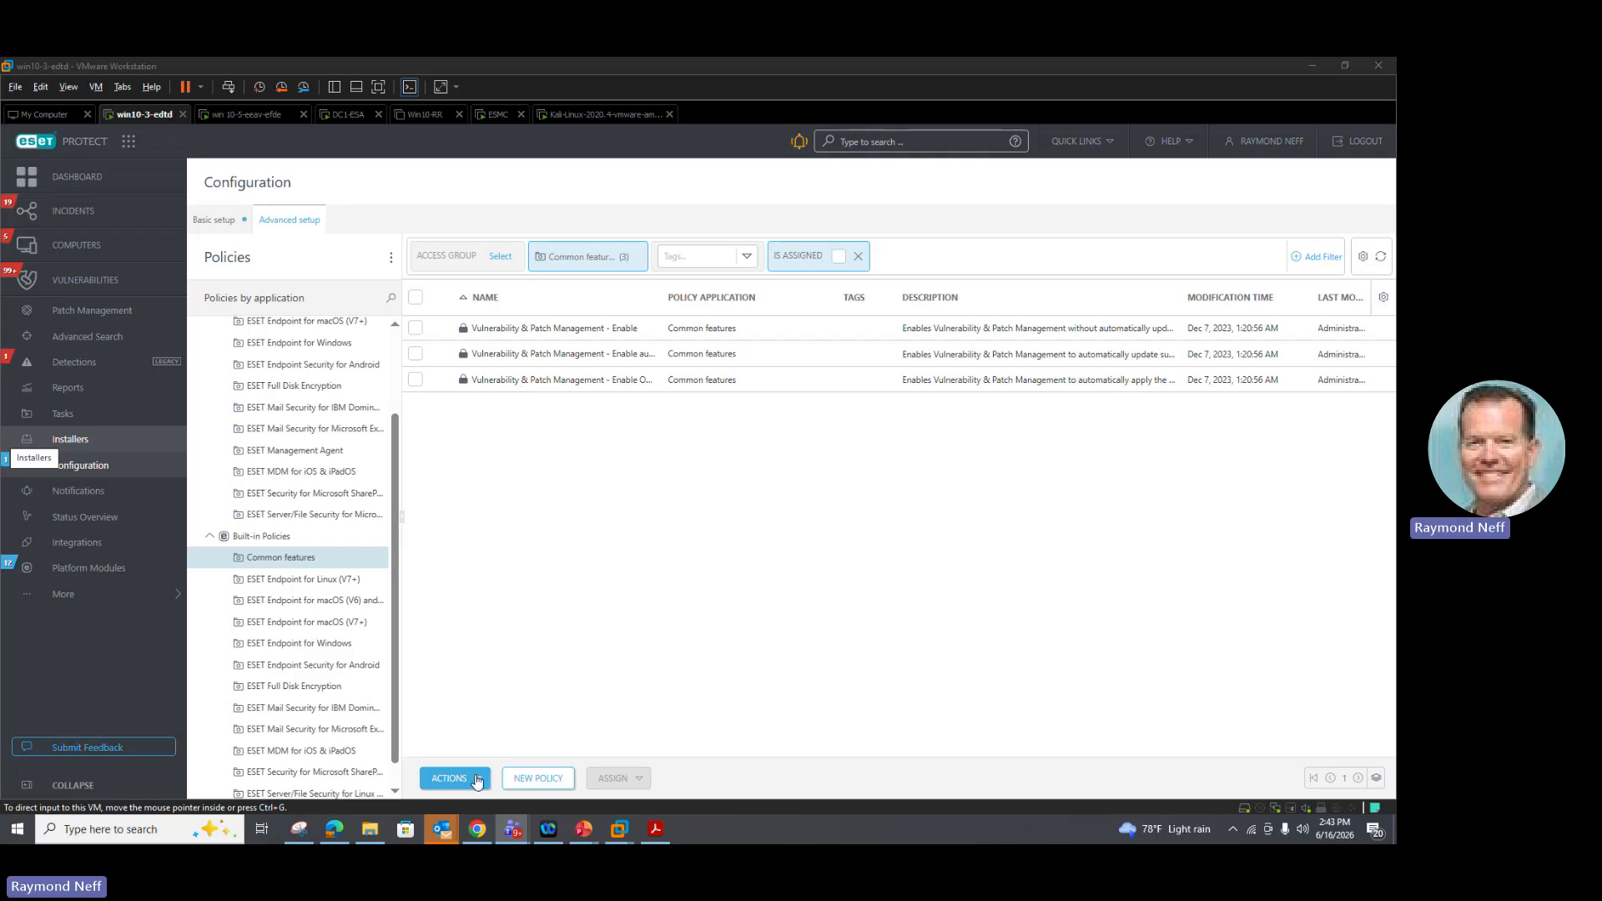
# Create a new policy and choose ESET Endpoint for Windows as the product for its settings.
pyautogui.click(518, 779)
pyautogui.click(518, 779)
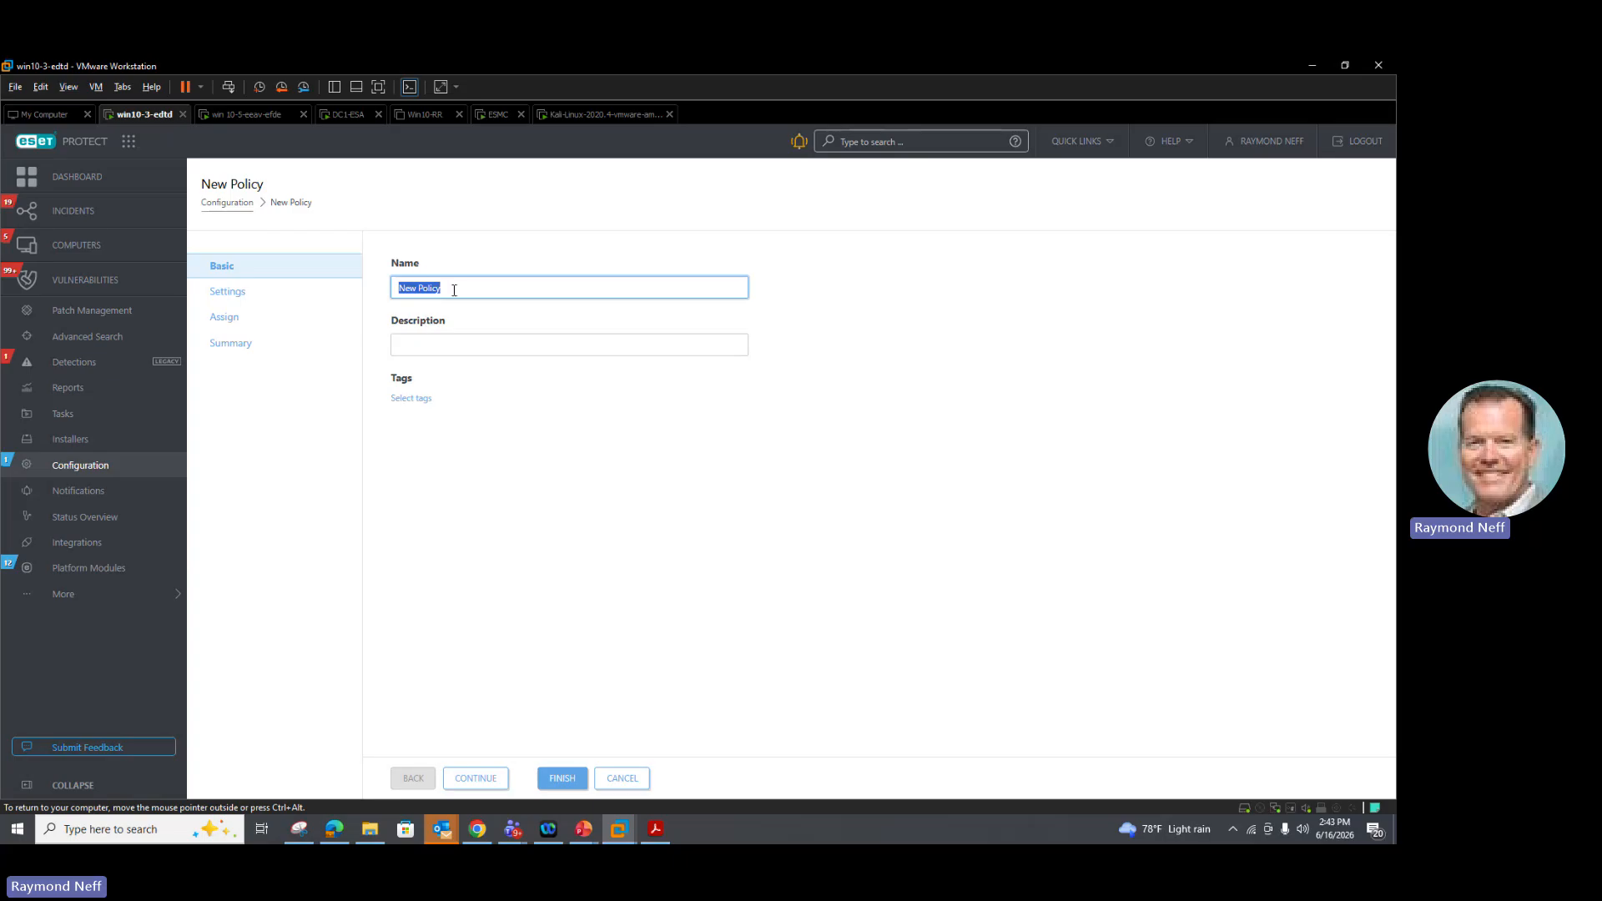
pyautogui.click(226, 293)
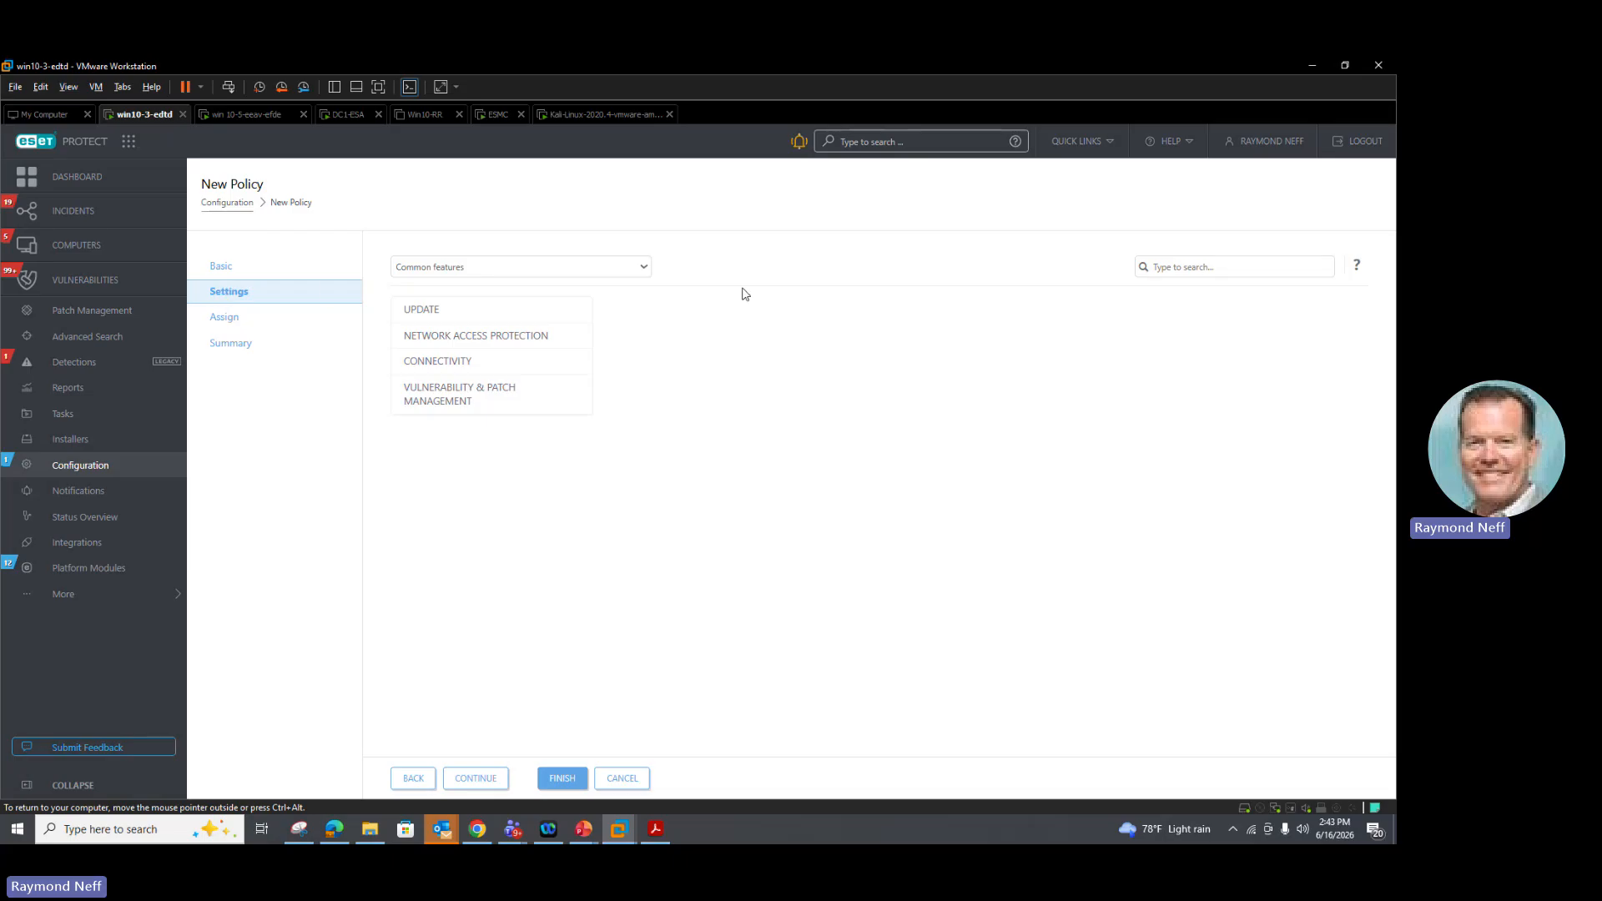
pyautogui.click(642, 268)
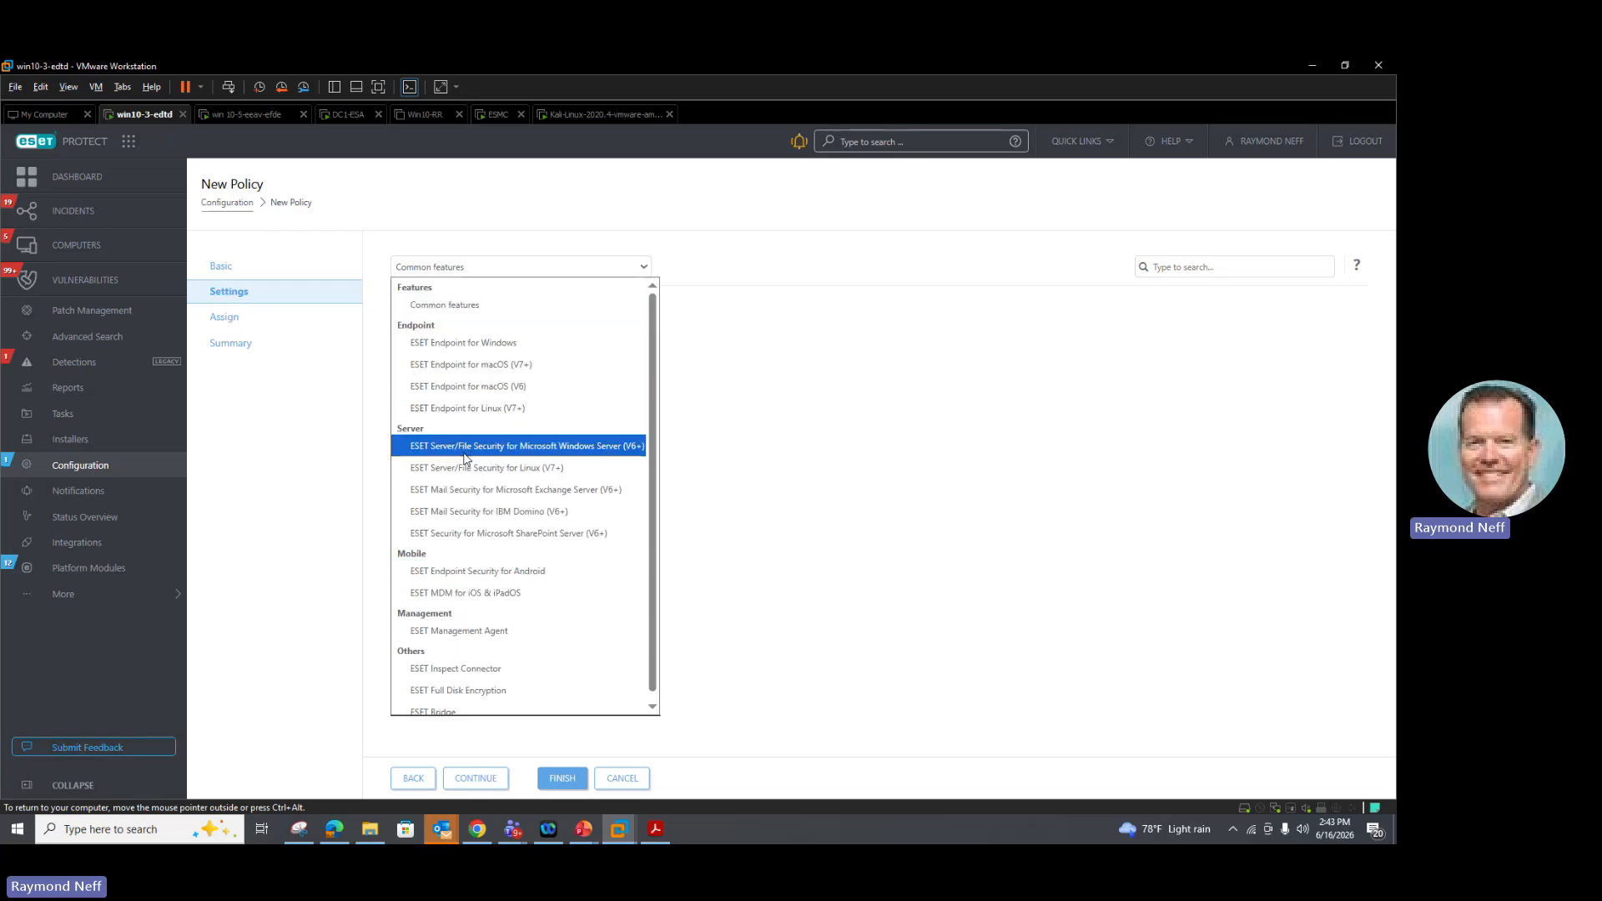
pyautogui.click(459, 346)
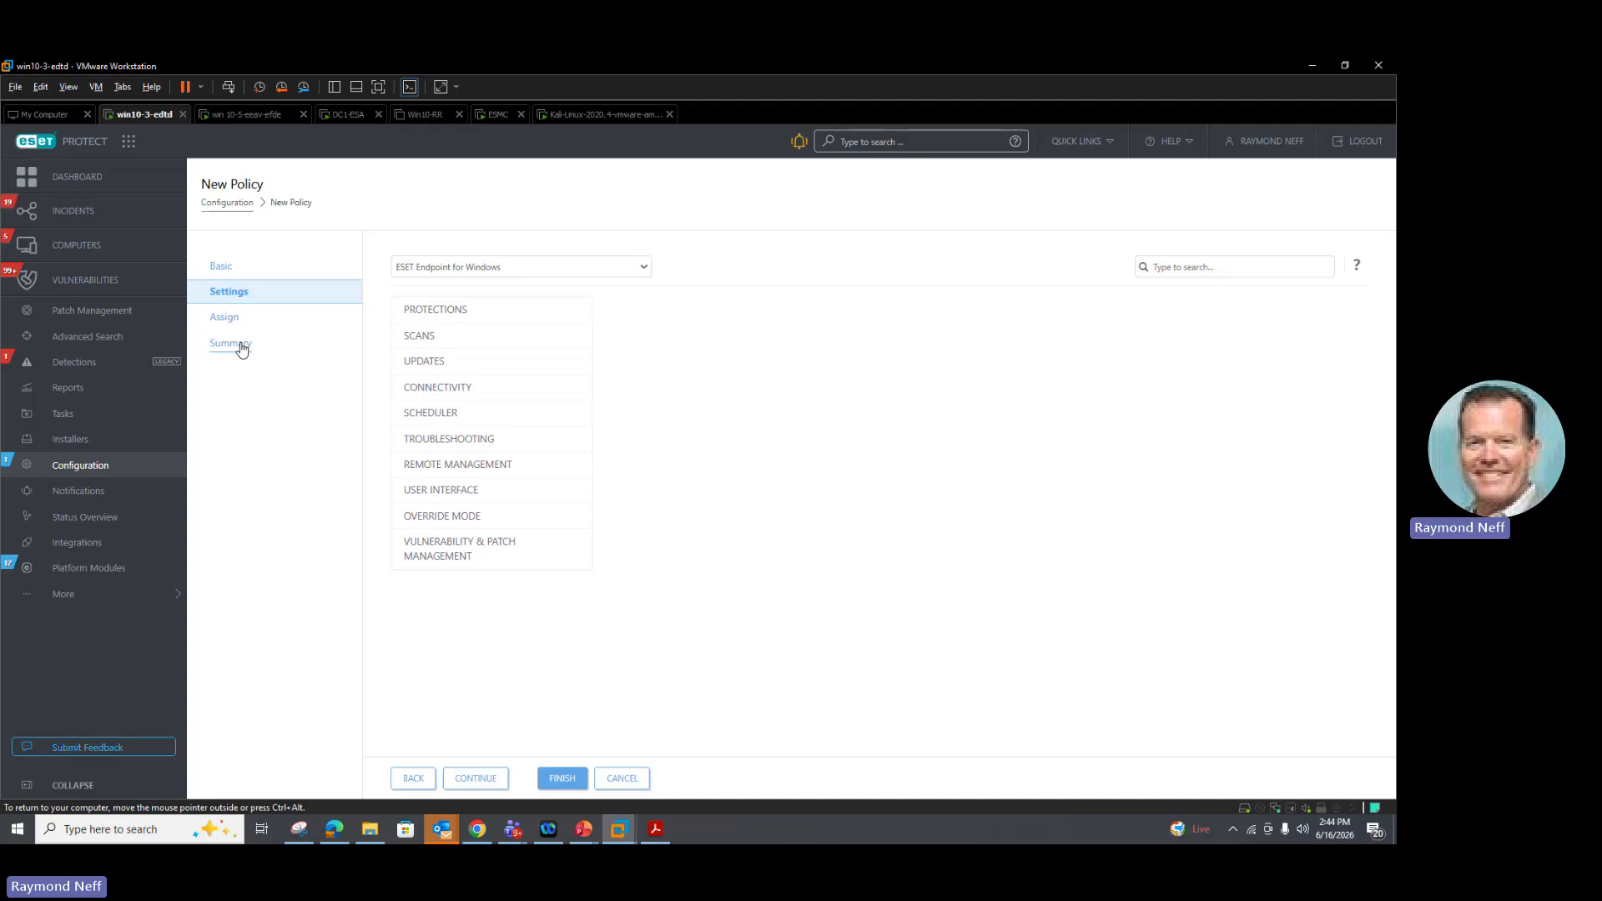
# Enable Web control in the policy's Web access protection settings.
pyautogui.click(480, 318)
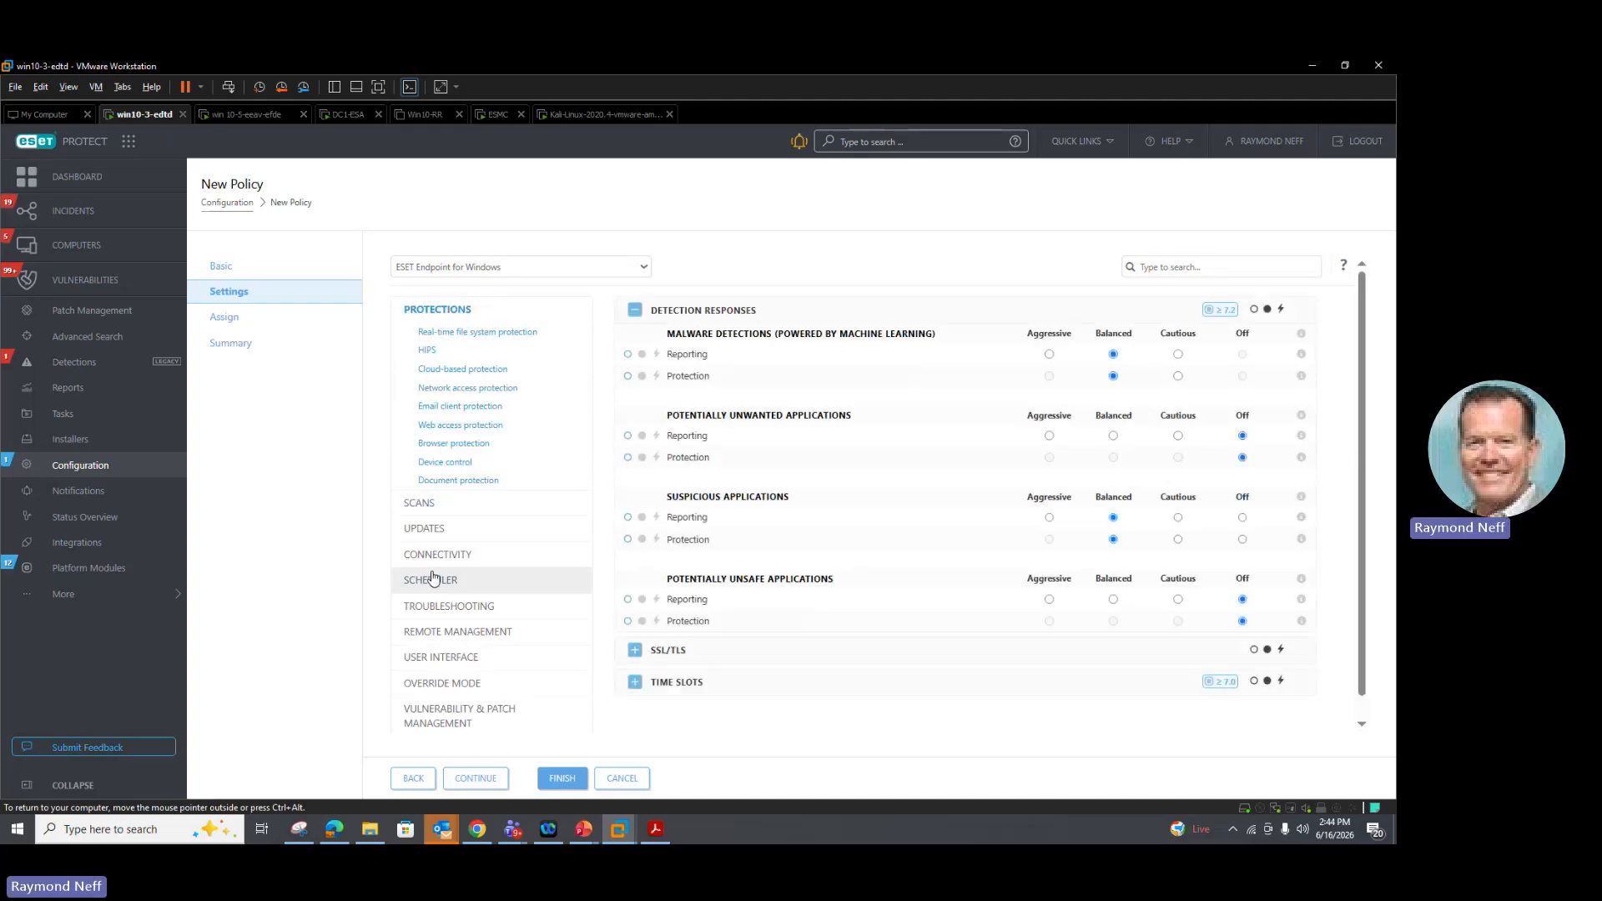
pyautogui.click(457, 426)
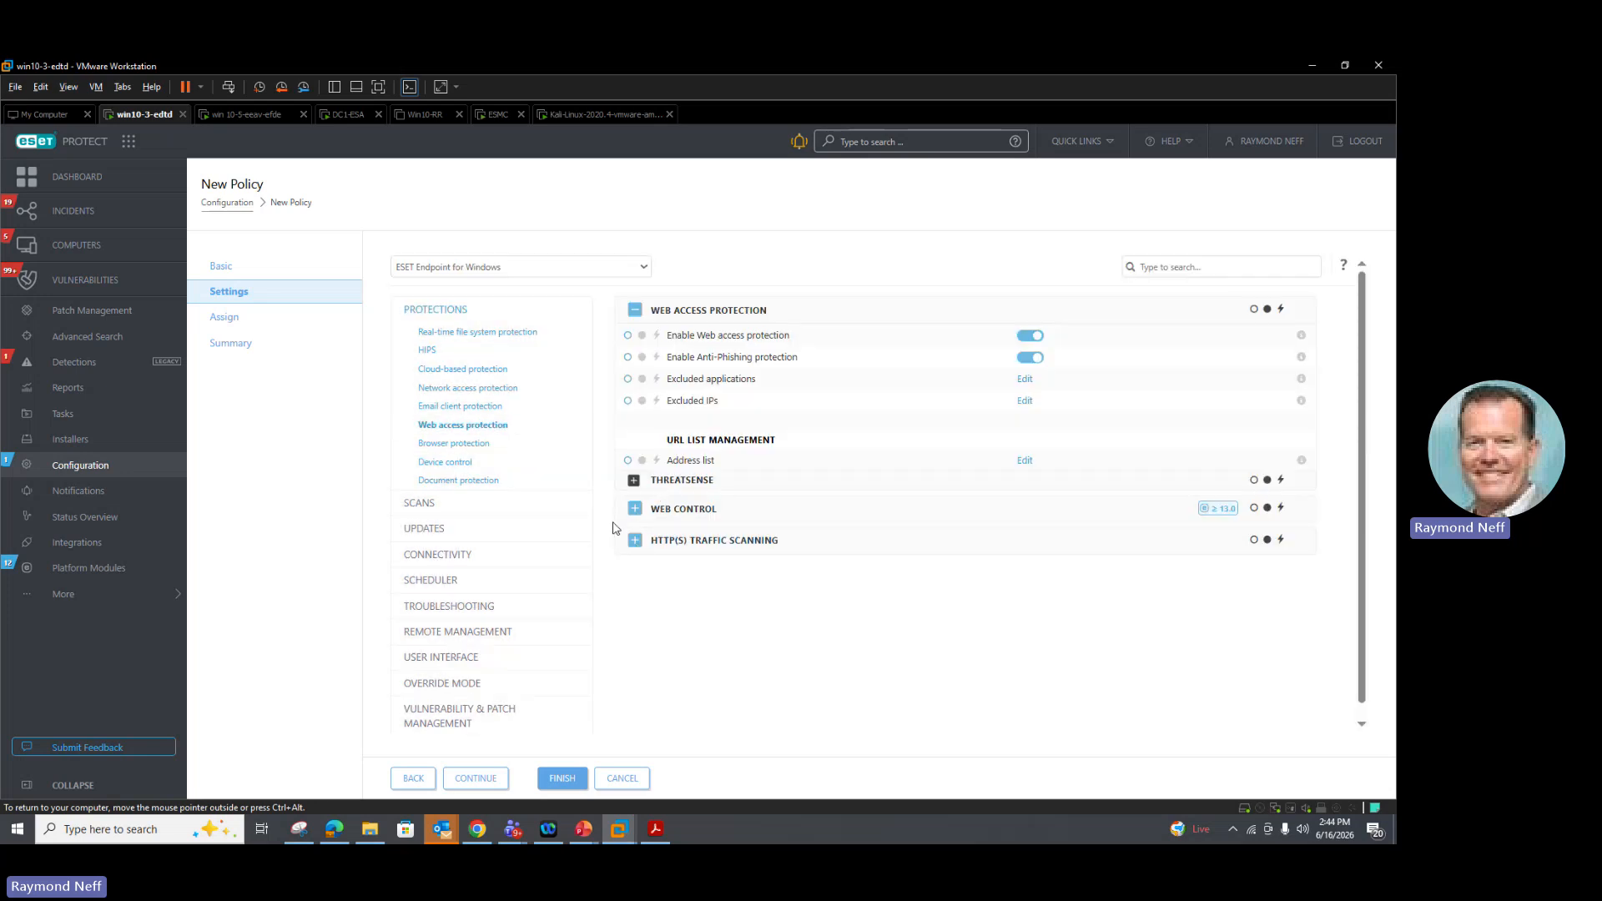
pyautogui.click(634, 509)
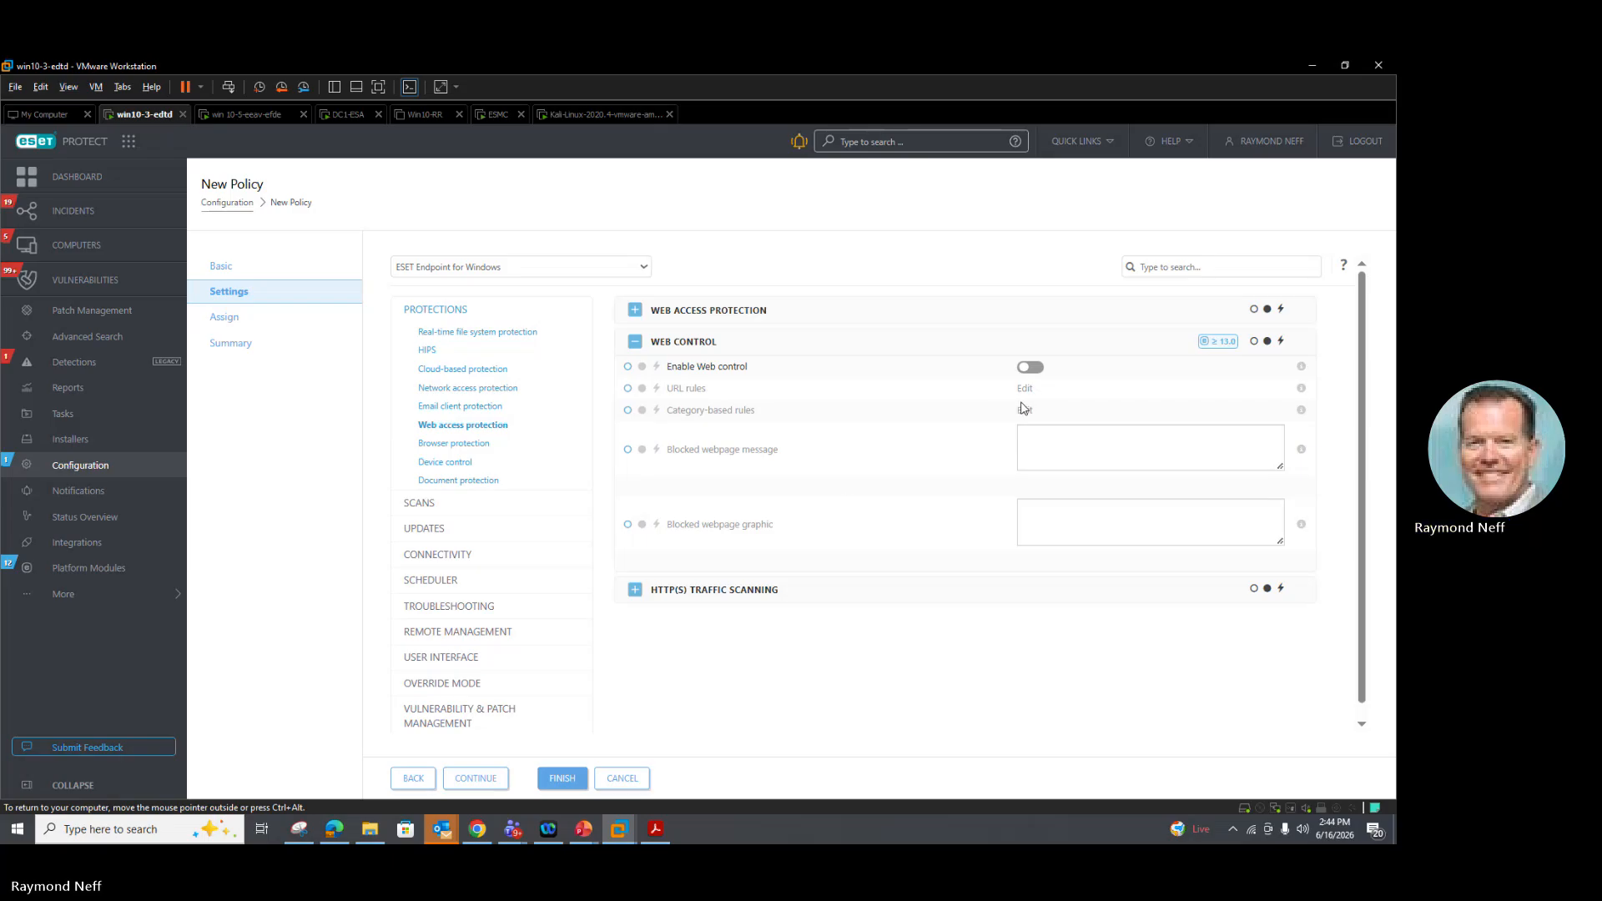
pyautogui.click(1033, 368)
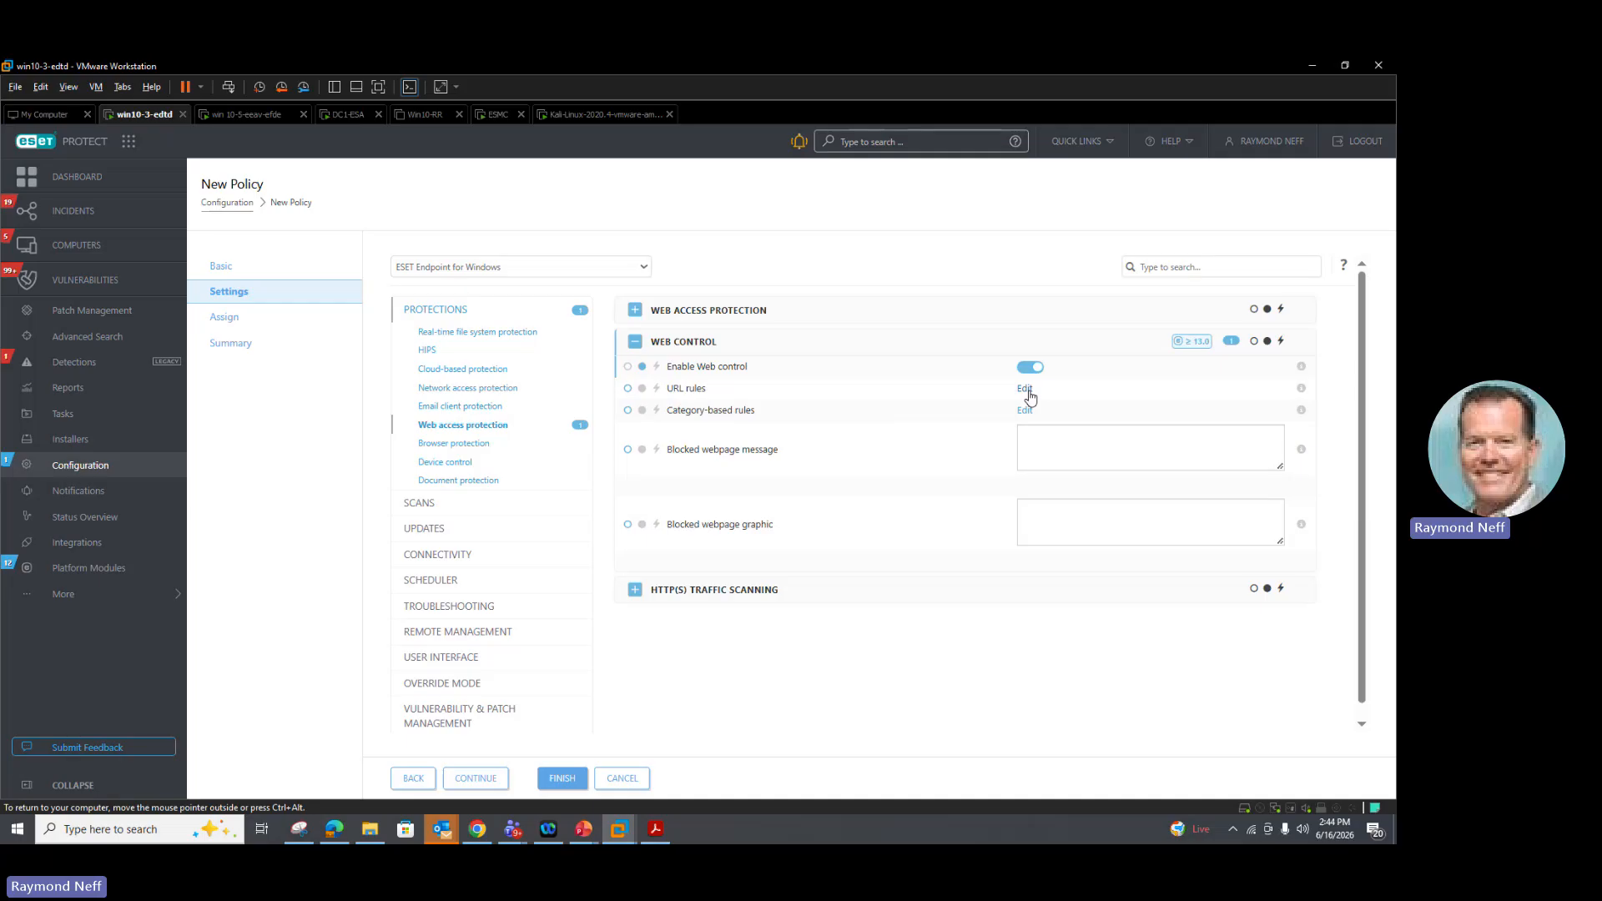
# Draft a Web control URL rule with logging enabled at Information severity, and discard it without saving.
pyautogui.click(1029, 391)
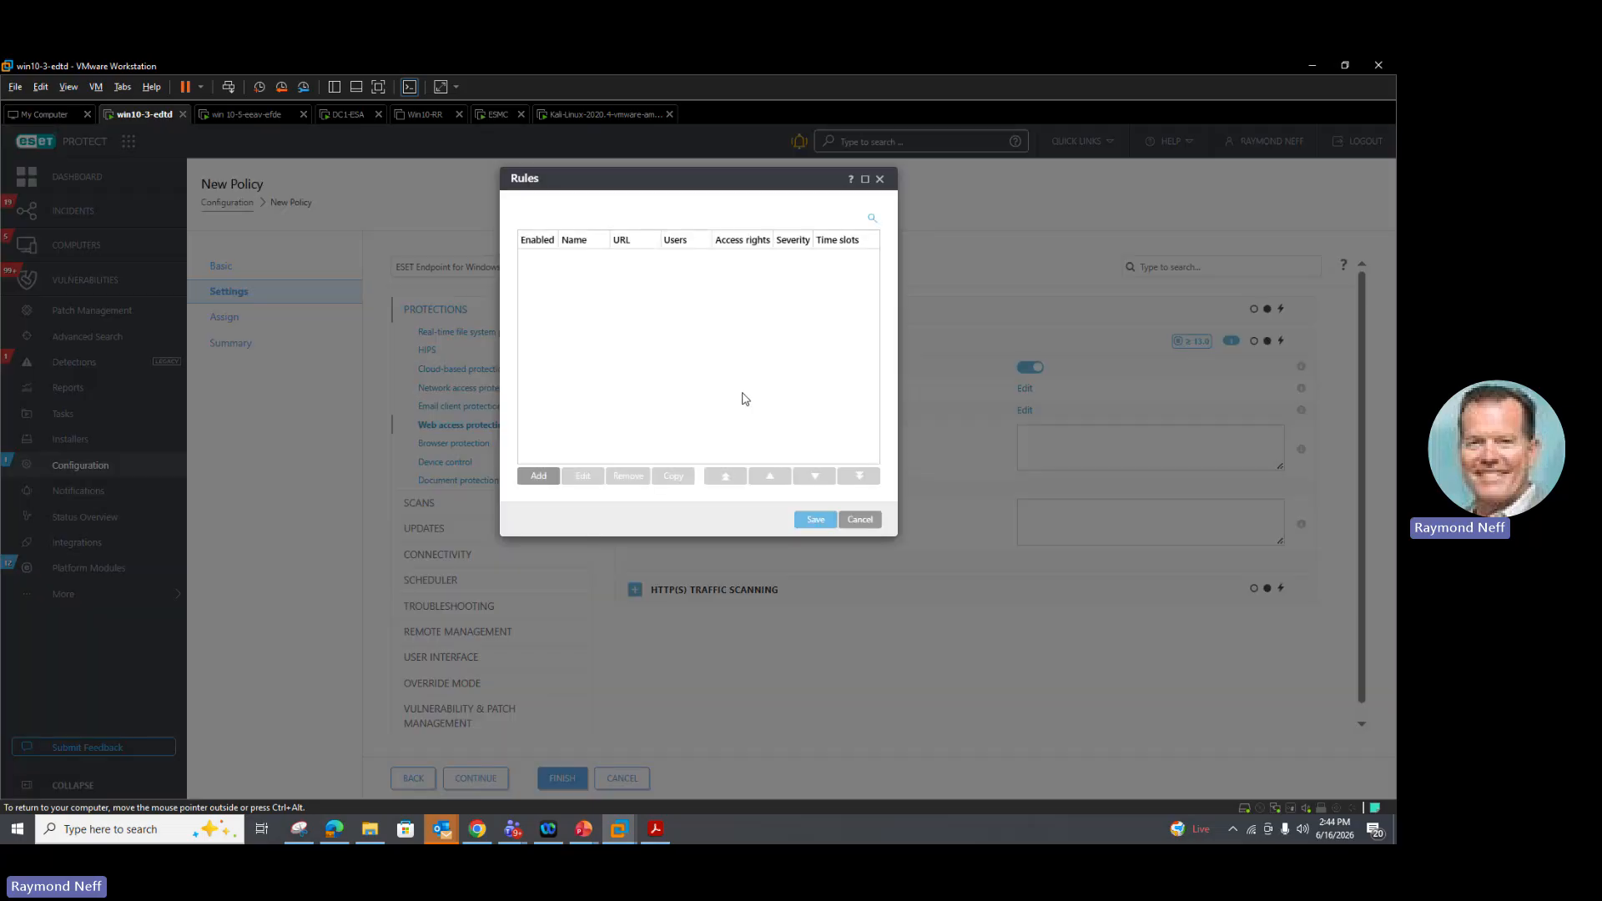
pyautogui.click(534, 477)
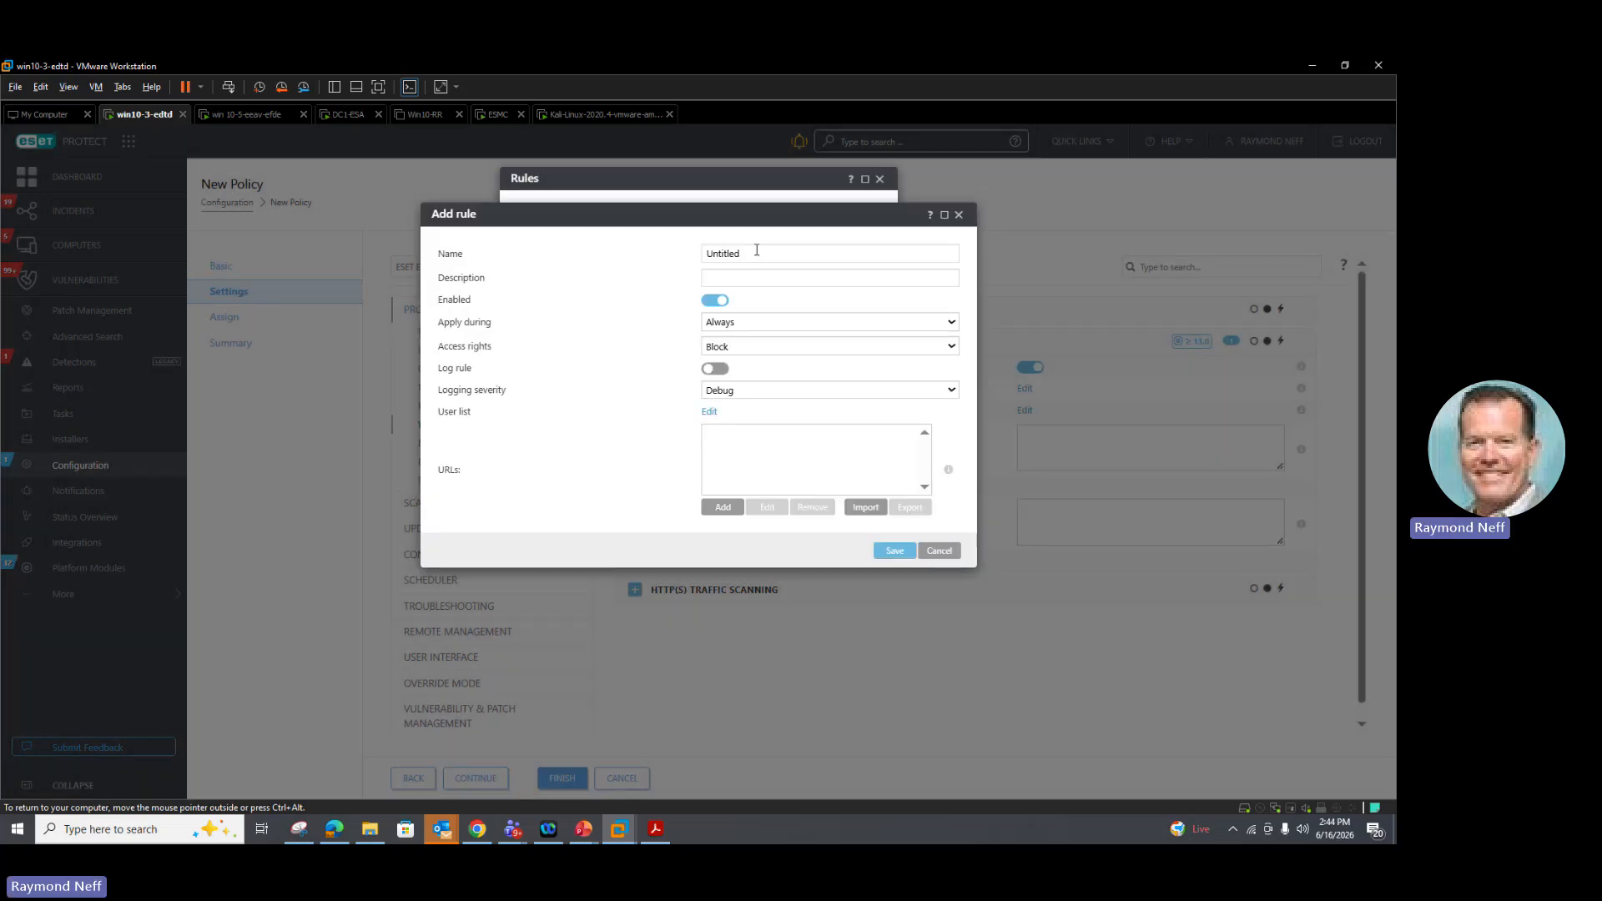
pyautogui.click(723, 373)
pyautogui.click(724, 390)
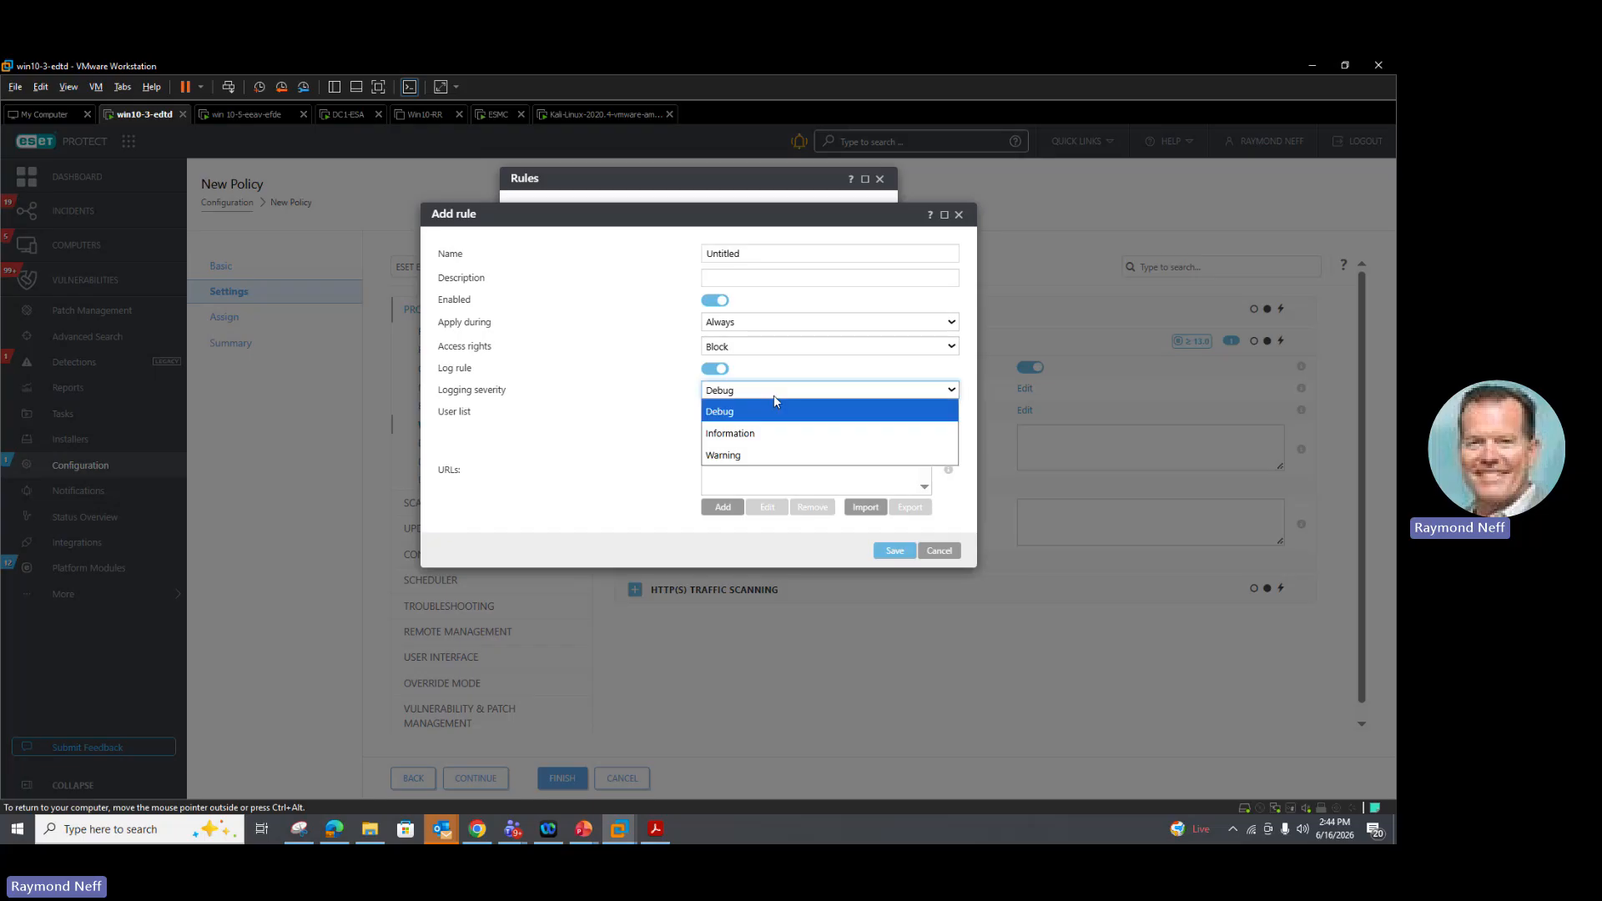
pyautogui.click(730, 433)
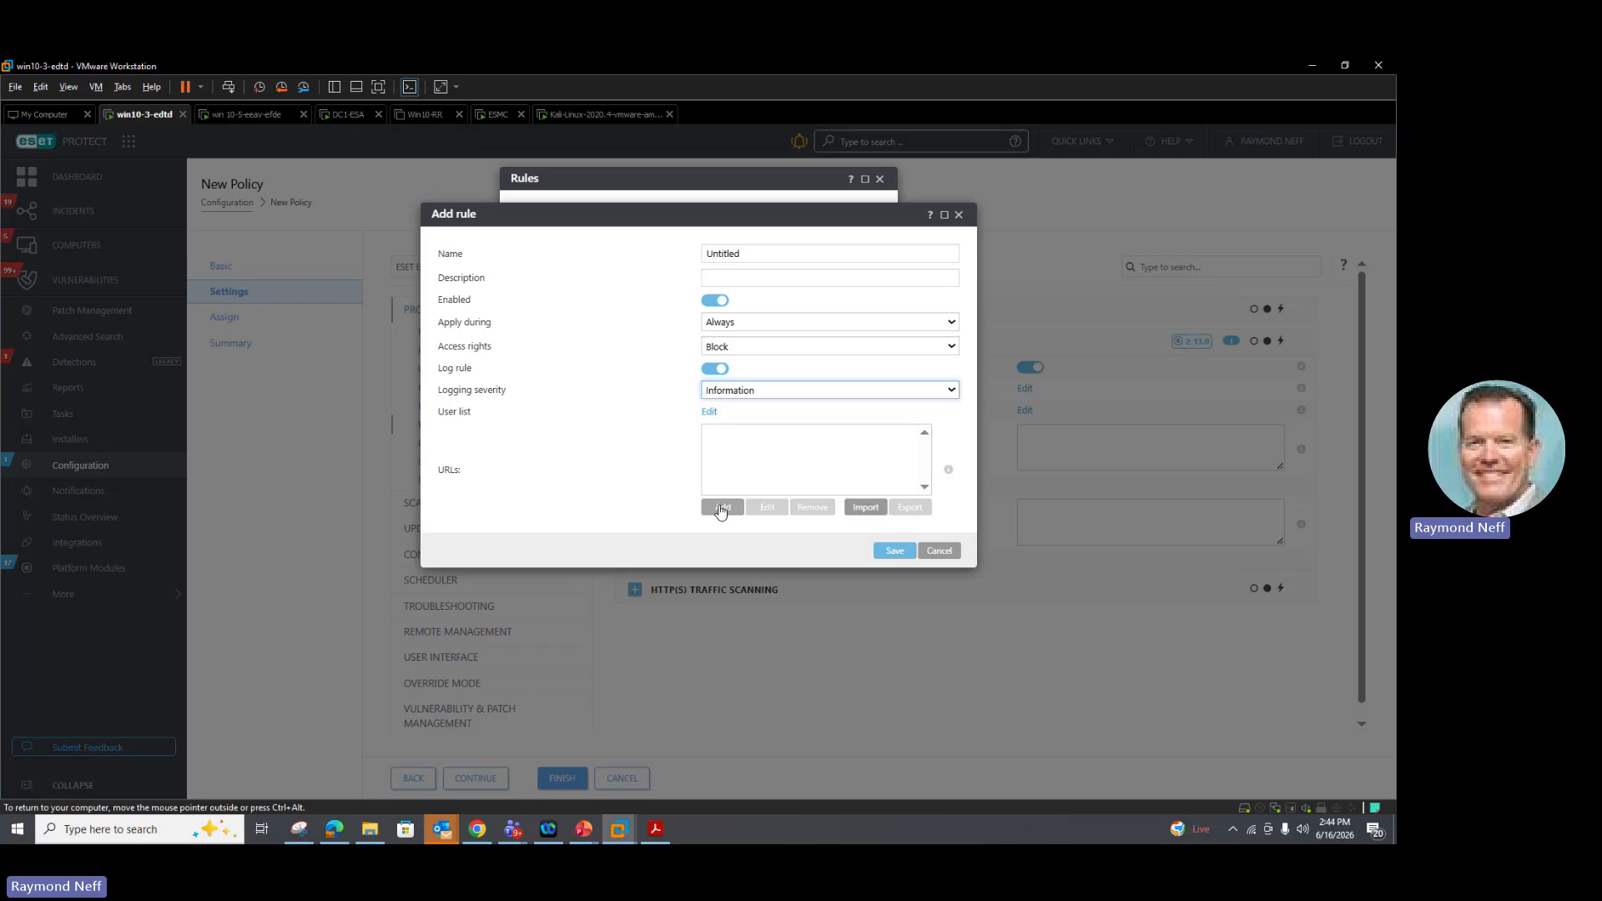
pyautogui.click(935, 552)
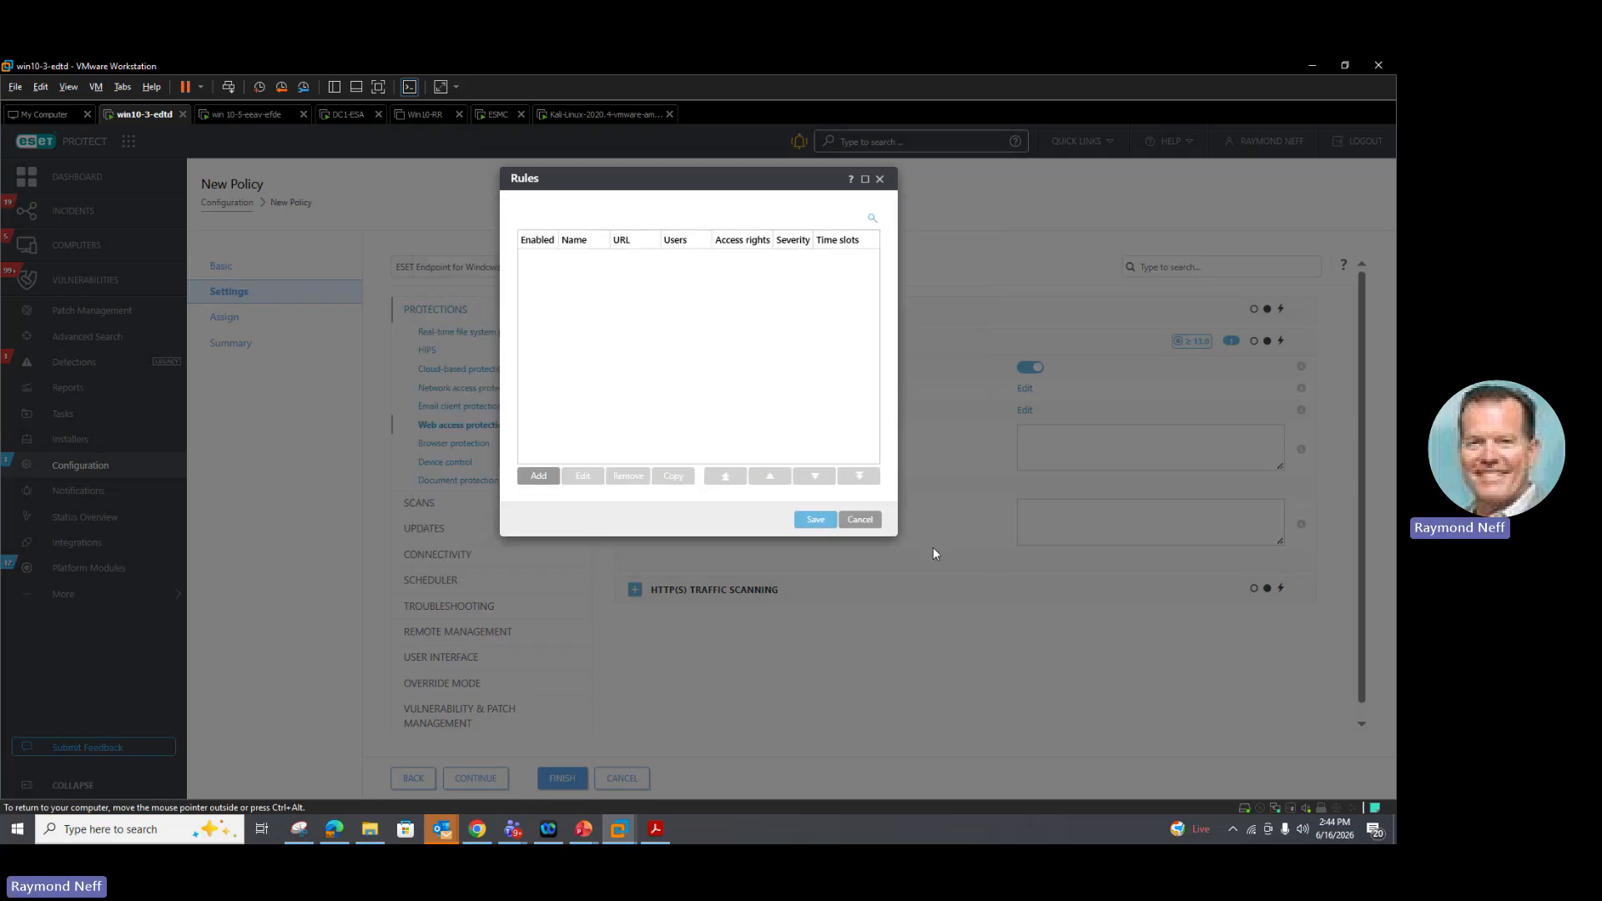
pyautogui.click(859, 522)
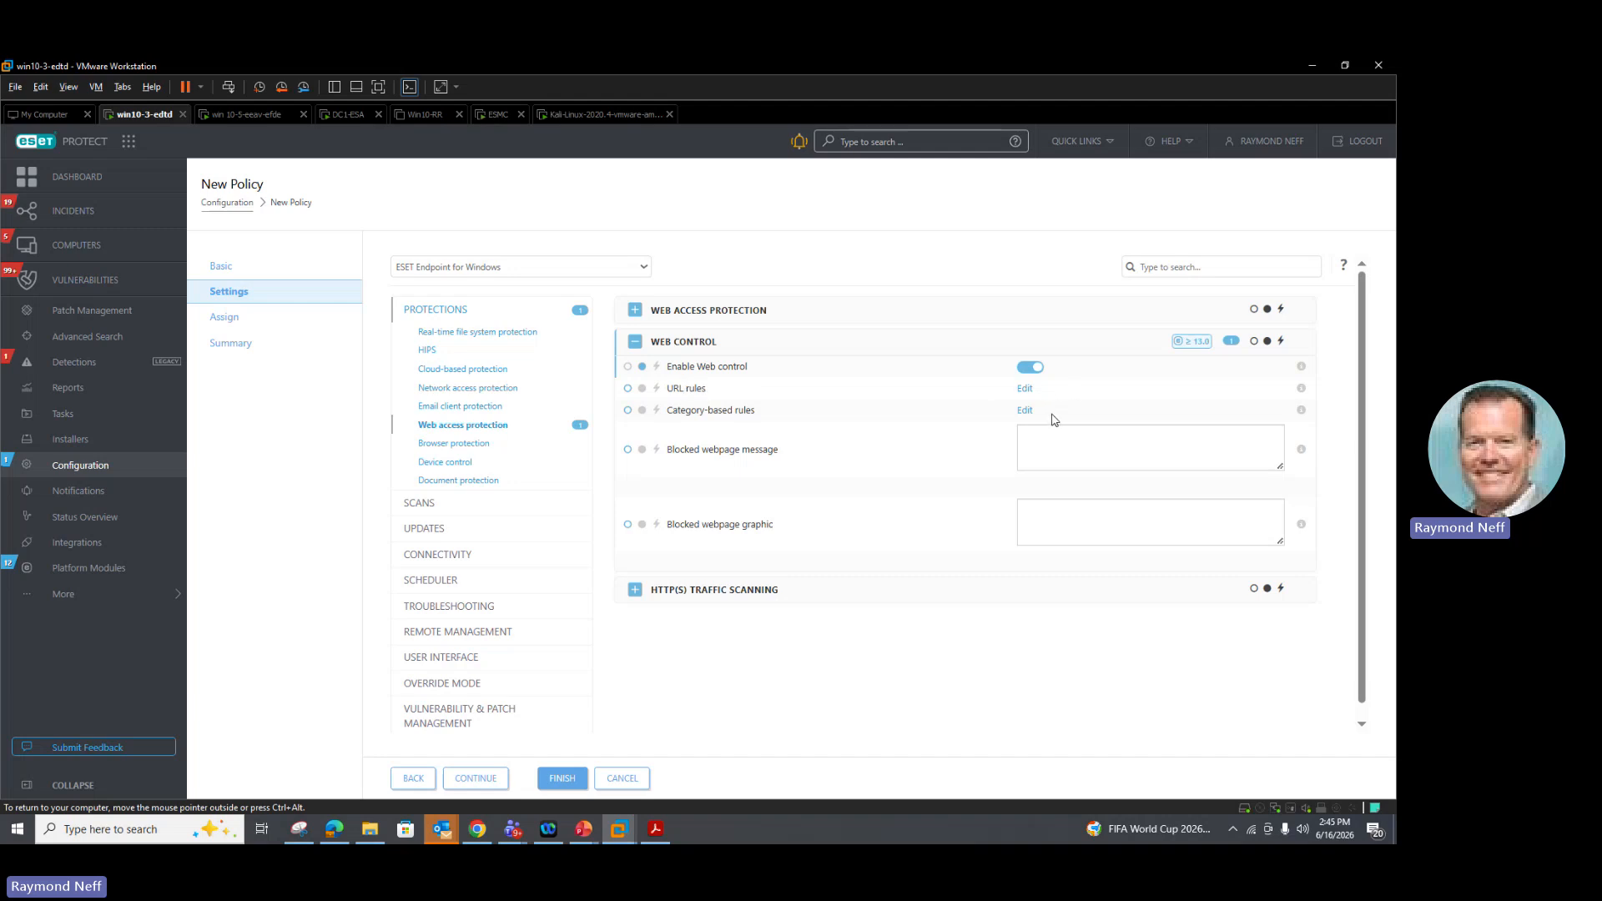
# Examine the category groups offered for a category-based Web control rule, expanding Adult and Chats & Social Networking, and discard the rule.
pyautogui.click(1024, 410)
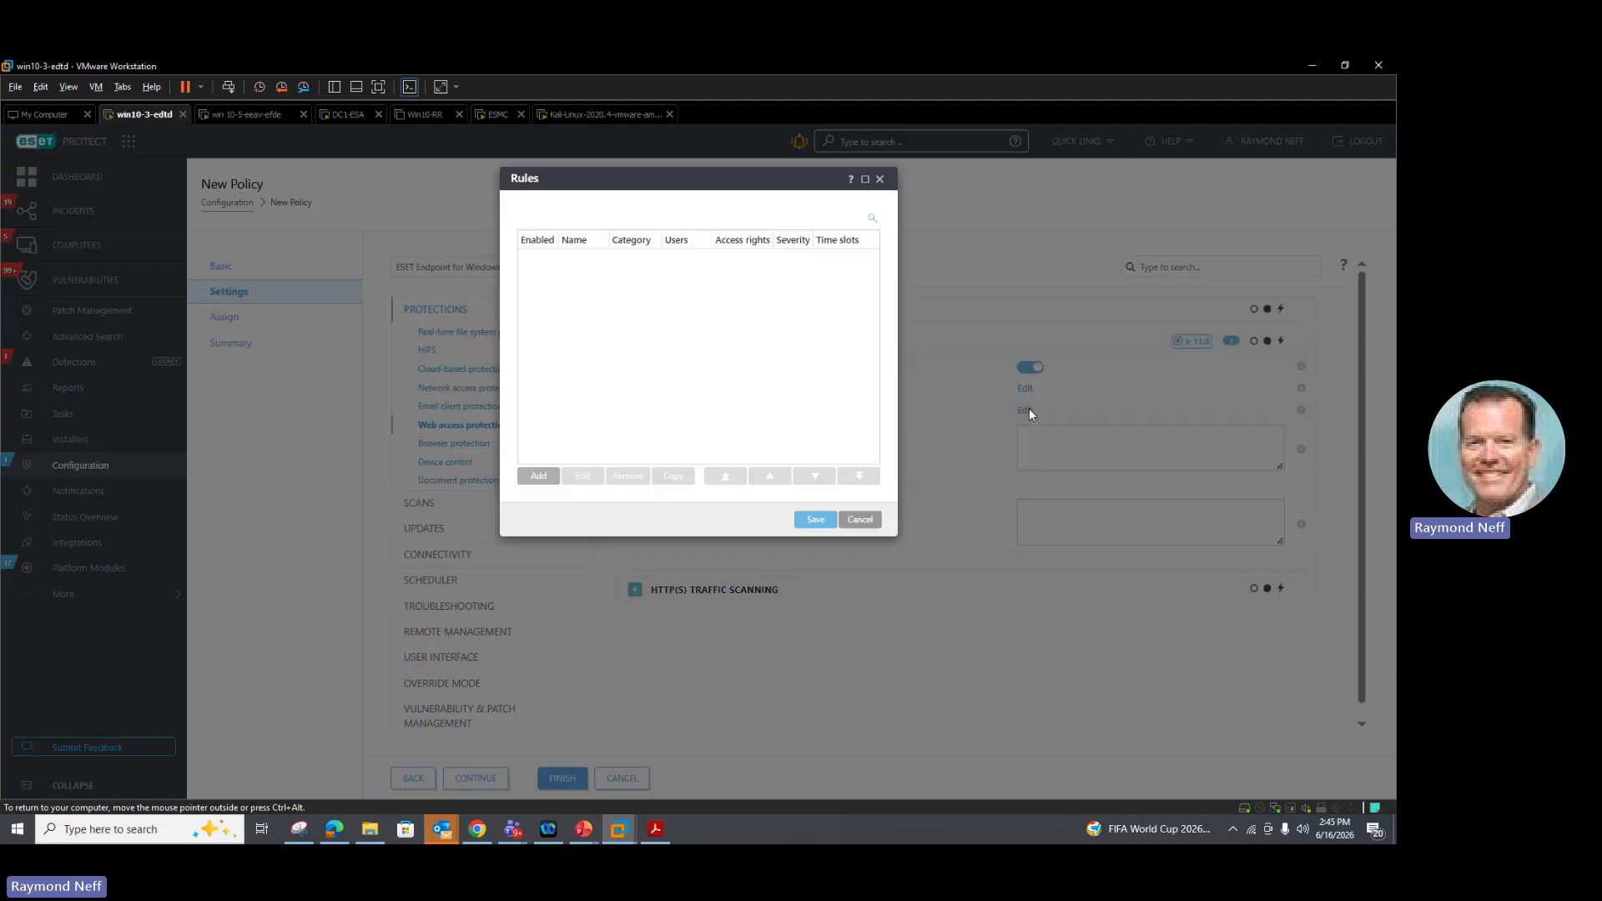
pyautogui.click(539, 476)
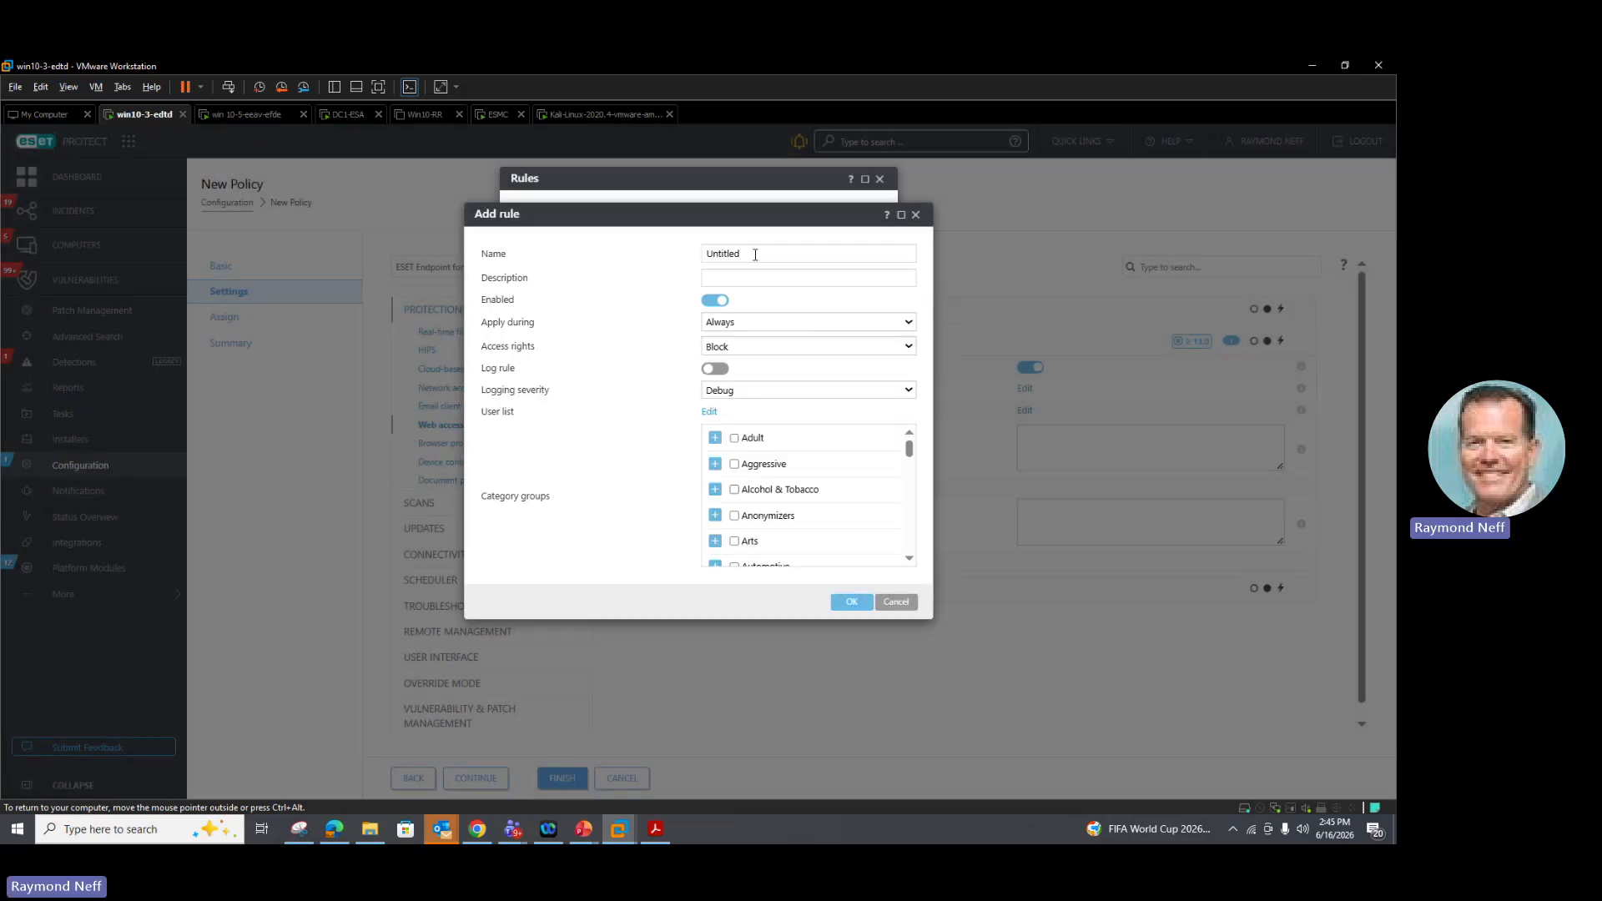
pyautogui.click(716, 439)
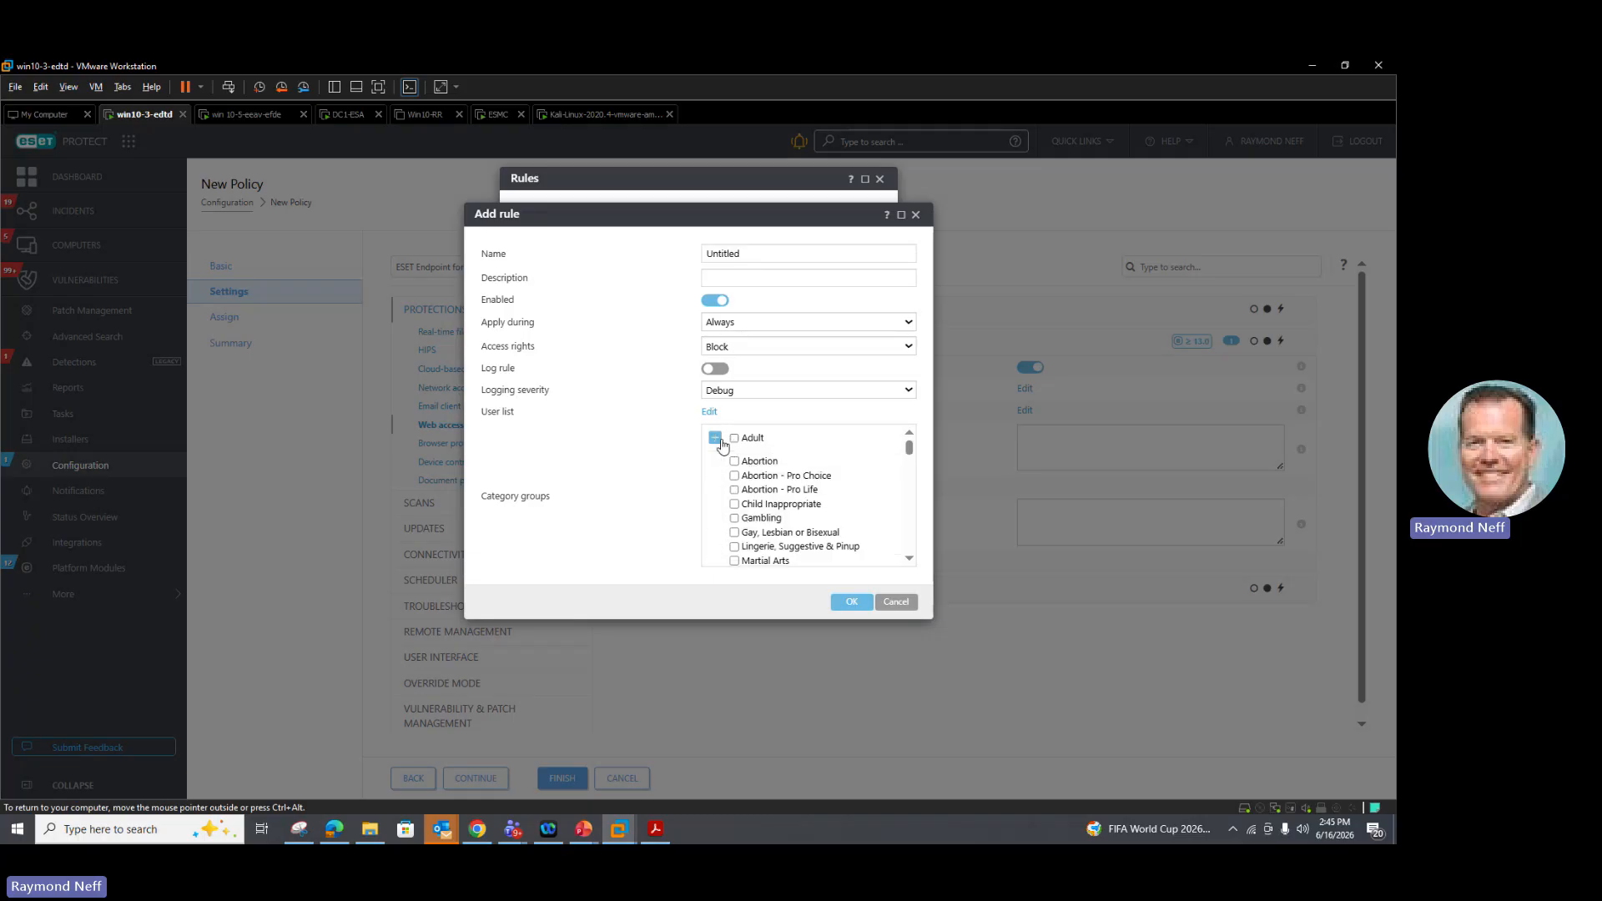
pyautogui.scroll(-3, 743, 492)
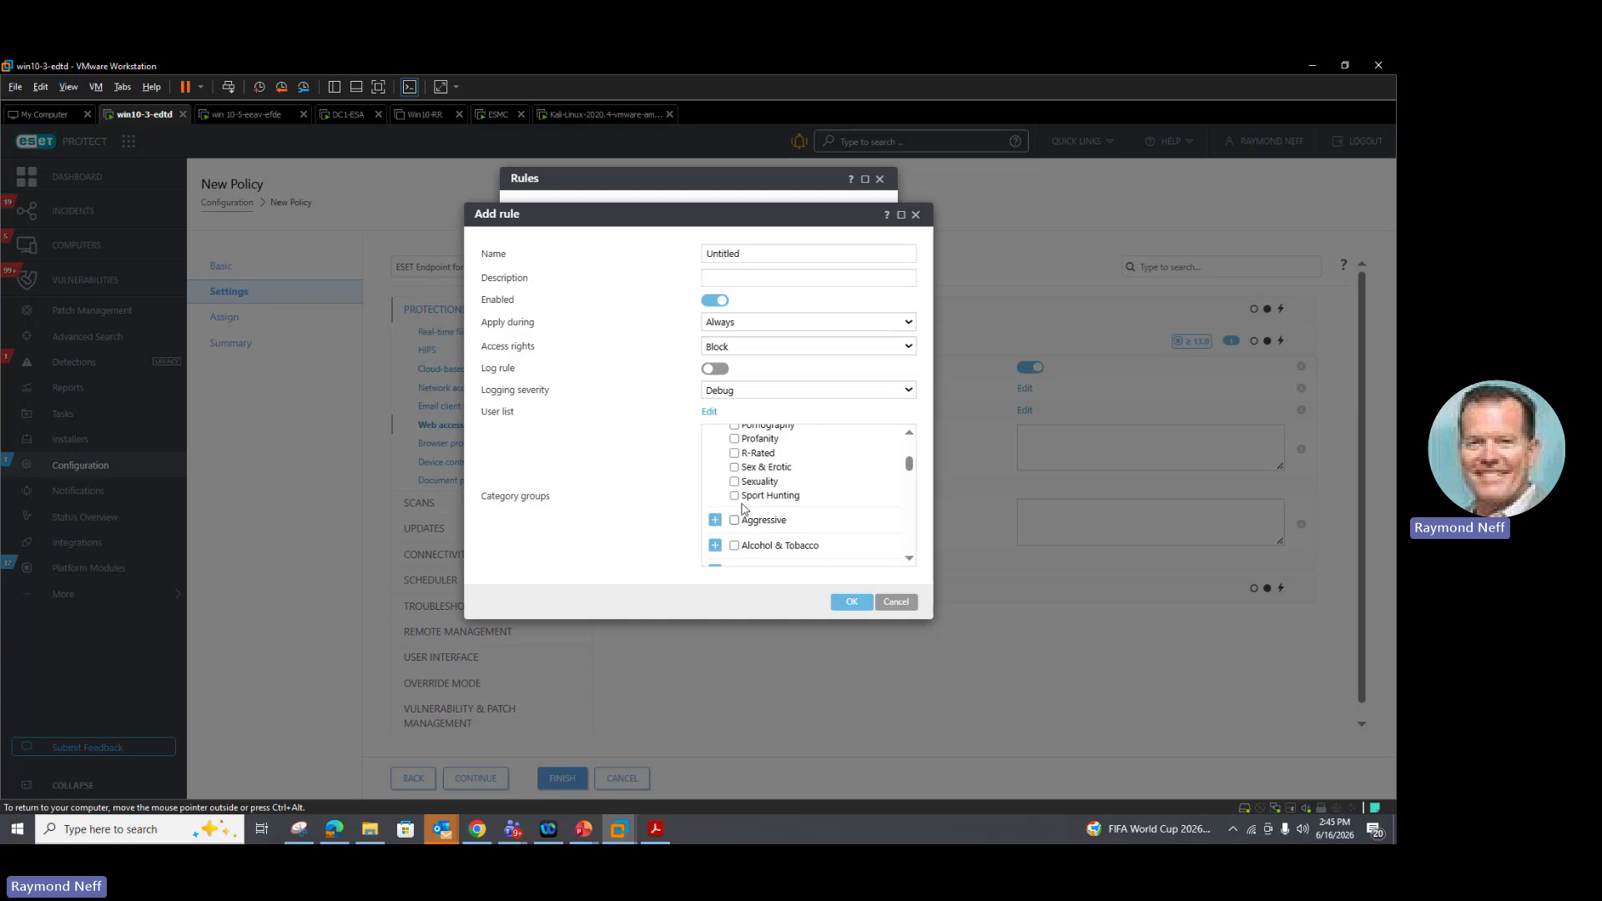
pyautogui.scroll(3, 745, 496)
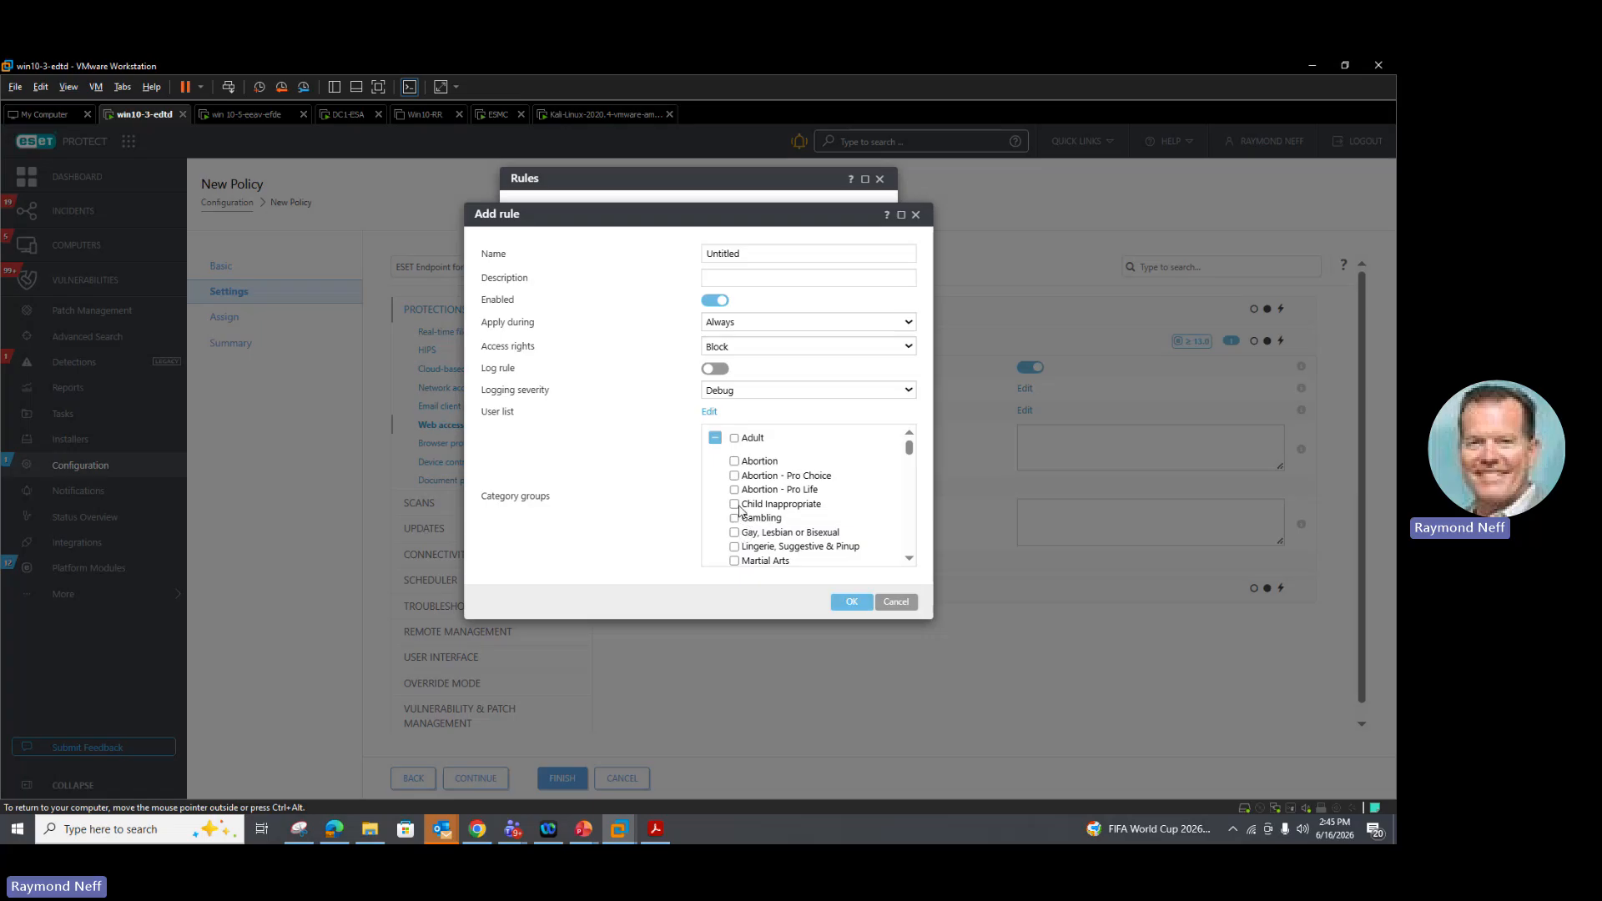
pyautogui.scroll(-2, 739, 505)
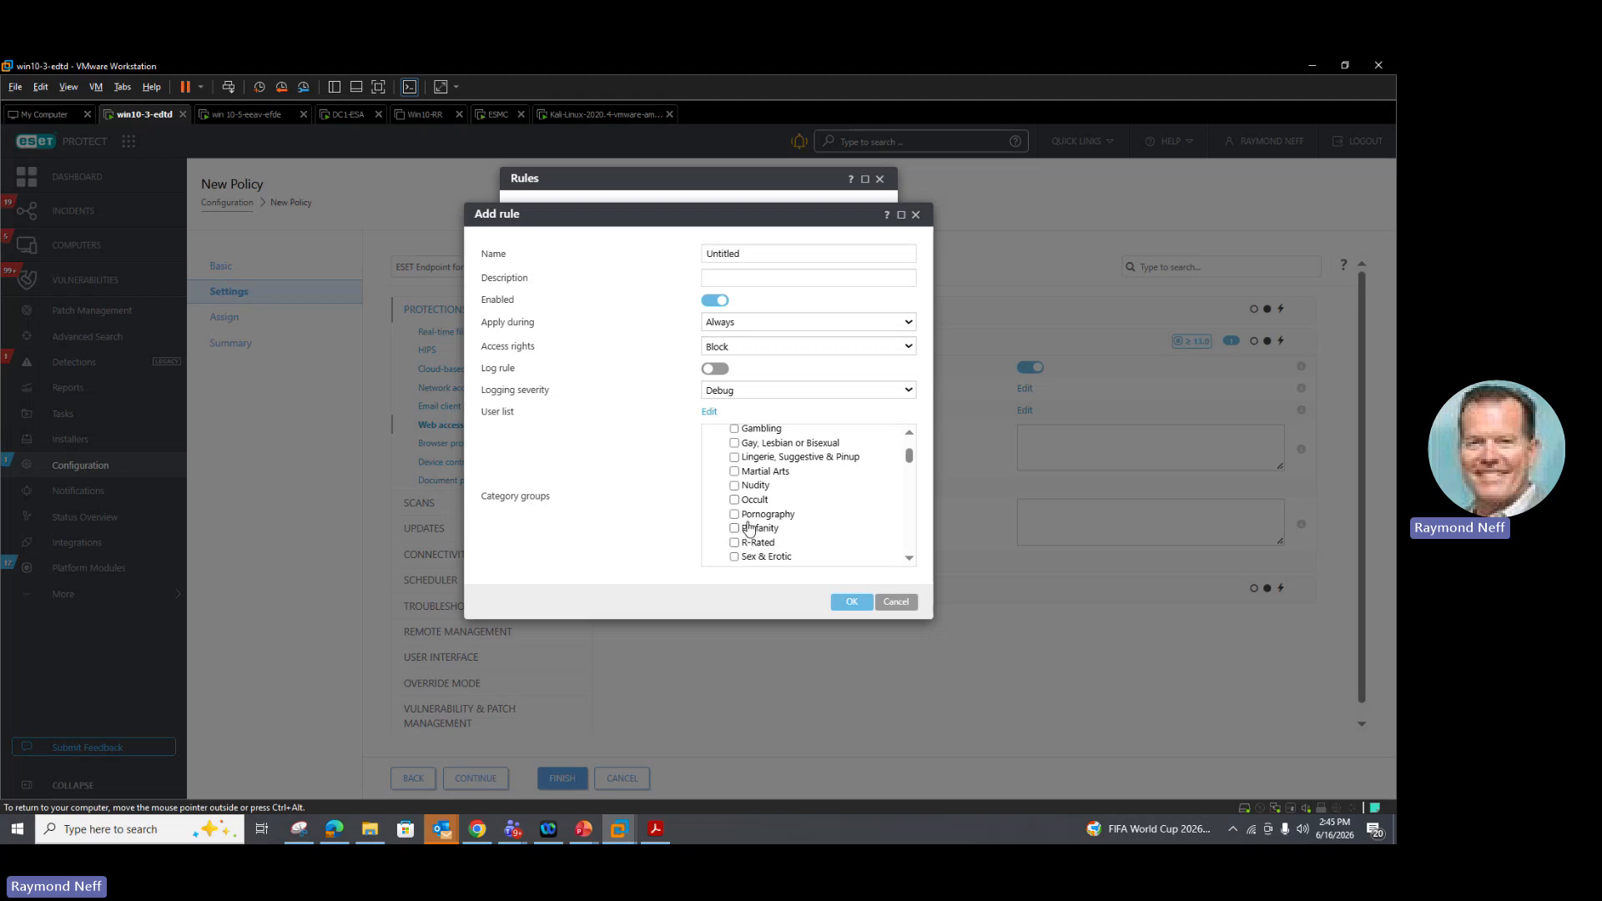
pyautogui.scroll(-5, 748, 527)
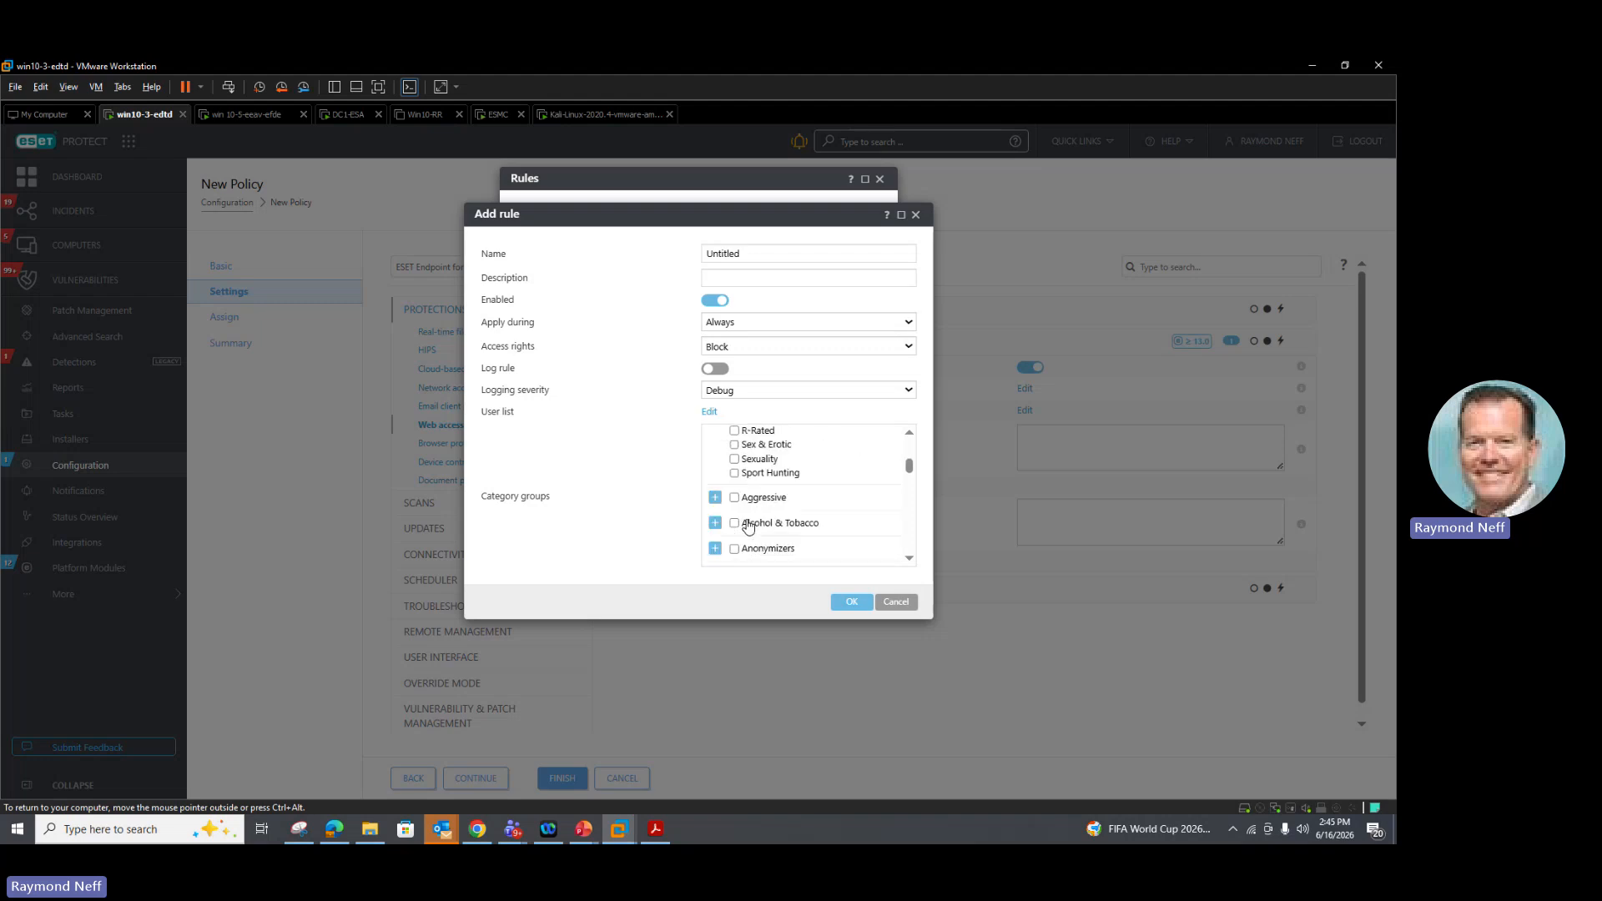
pyautogui.scroll(-3, 748, 524)
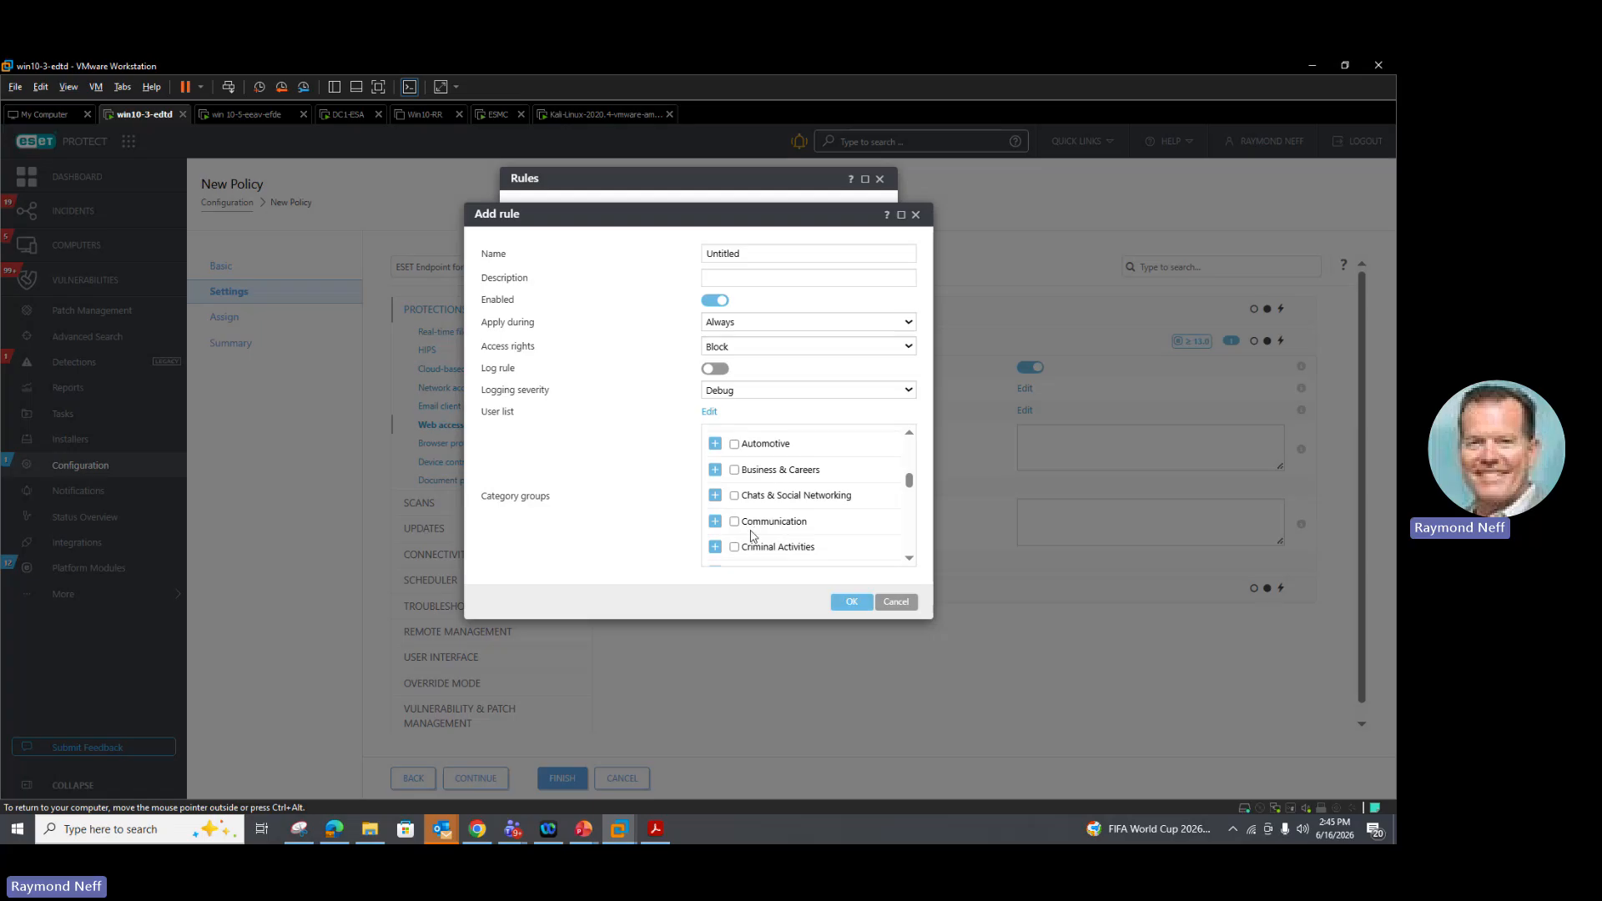
pyautogui.click(715, 495)
pyautogui.scroll(-1, 734, 517)
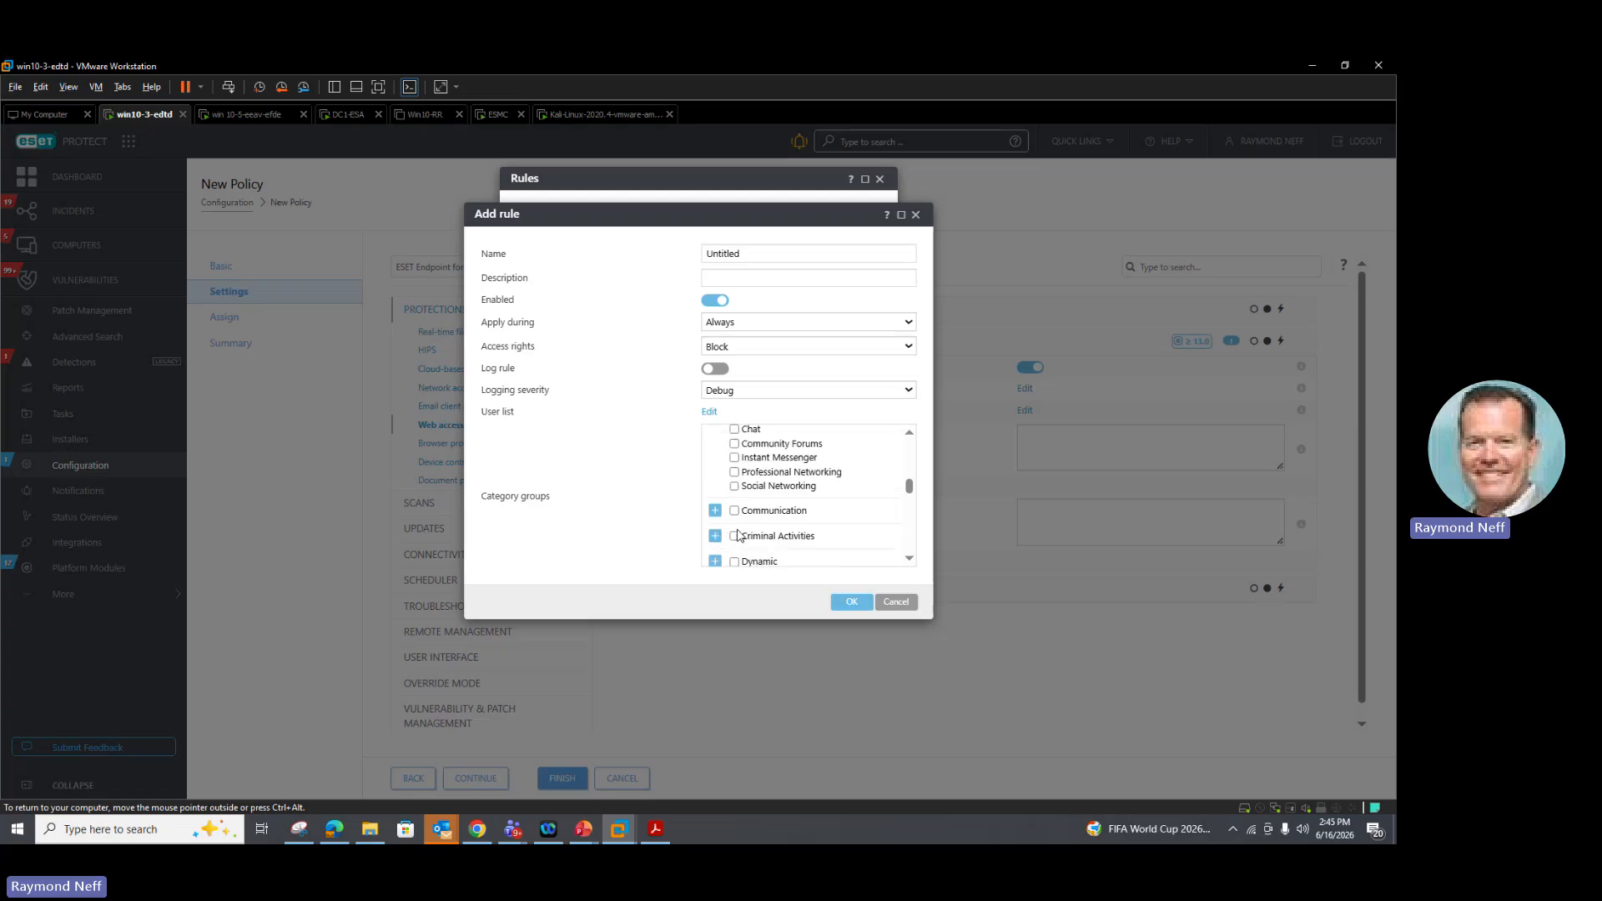
pyautogui.scroll(-2, 745, 538)
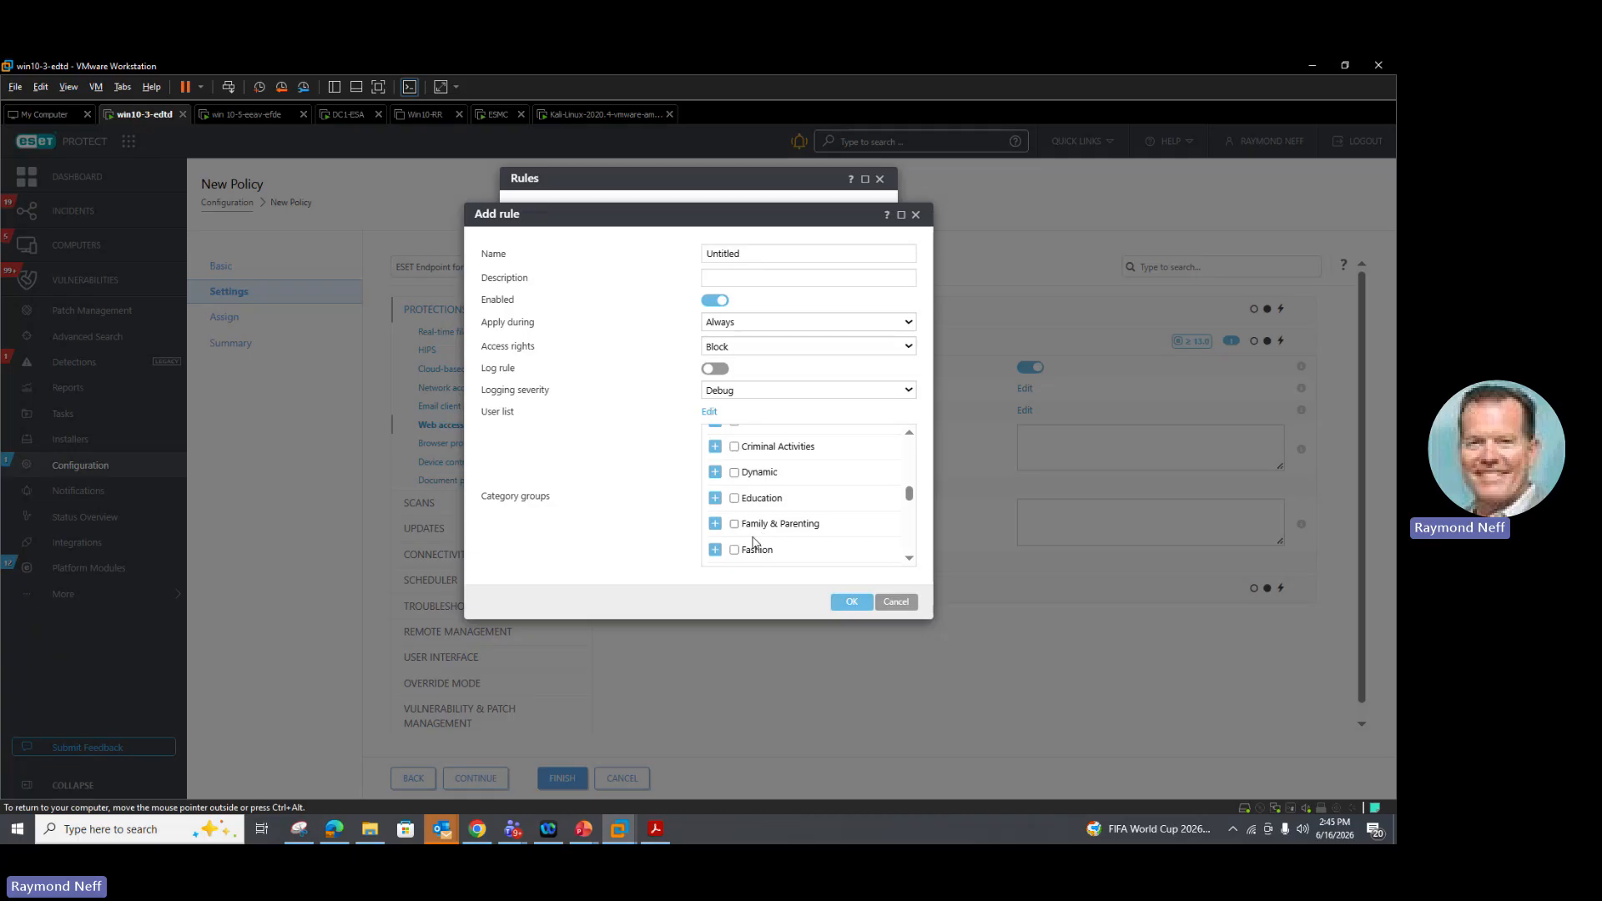
pyautogui.scroll(-3, 759, 528)
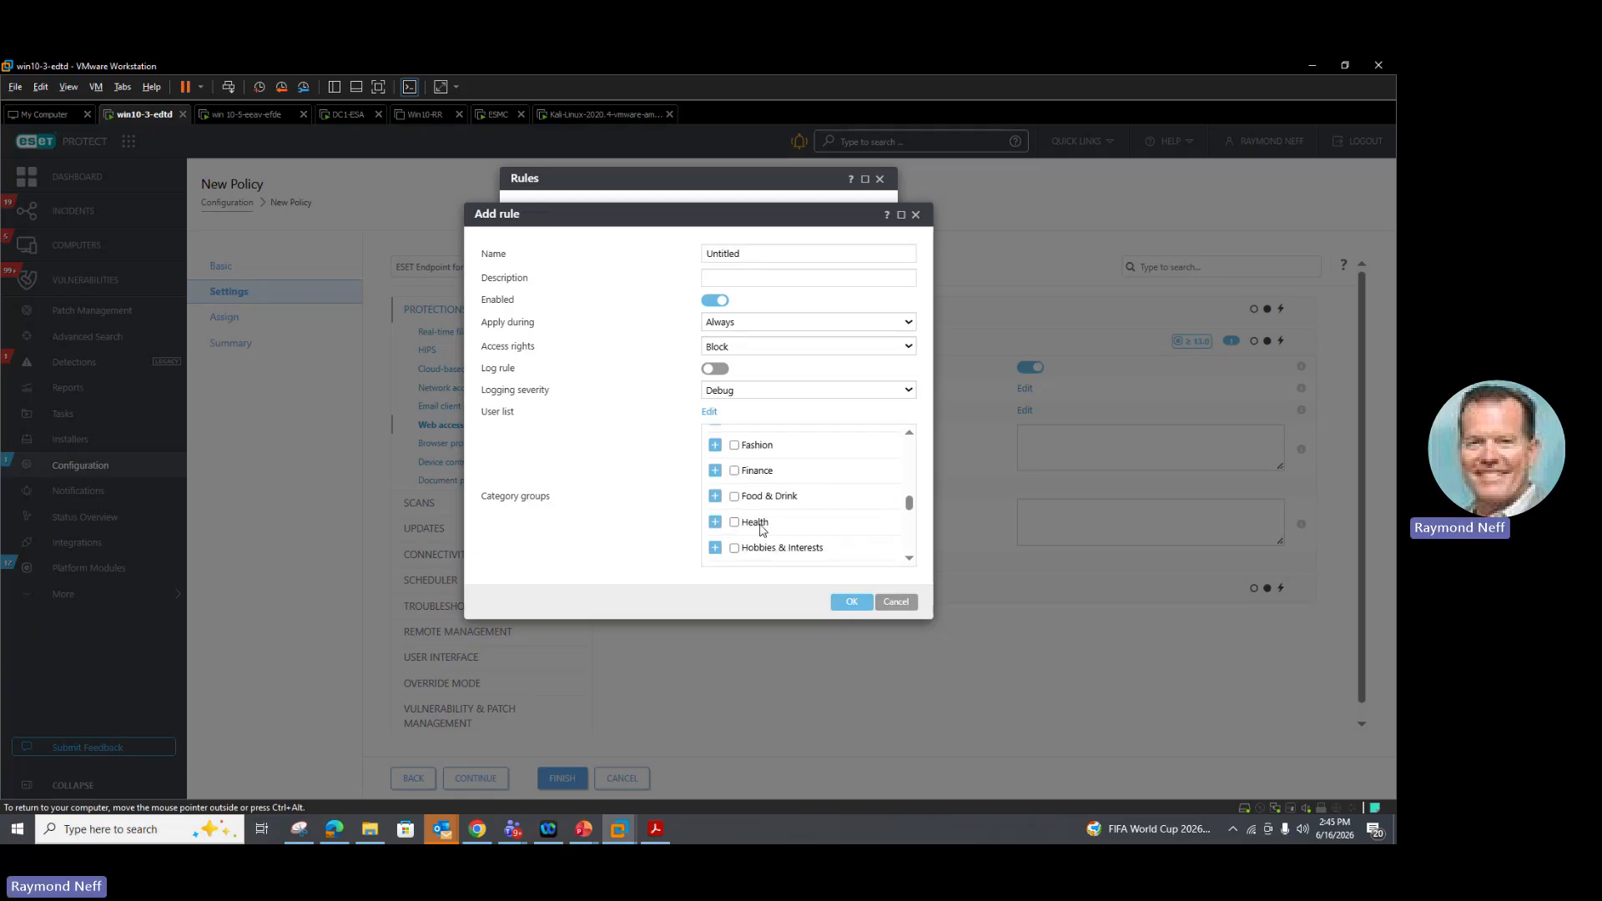
pyautogui.scroll(-3, 789, 522)
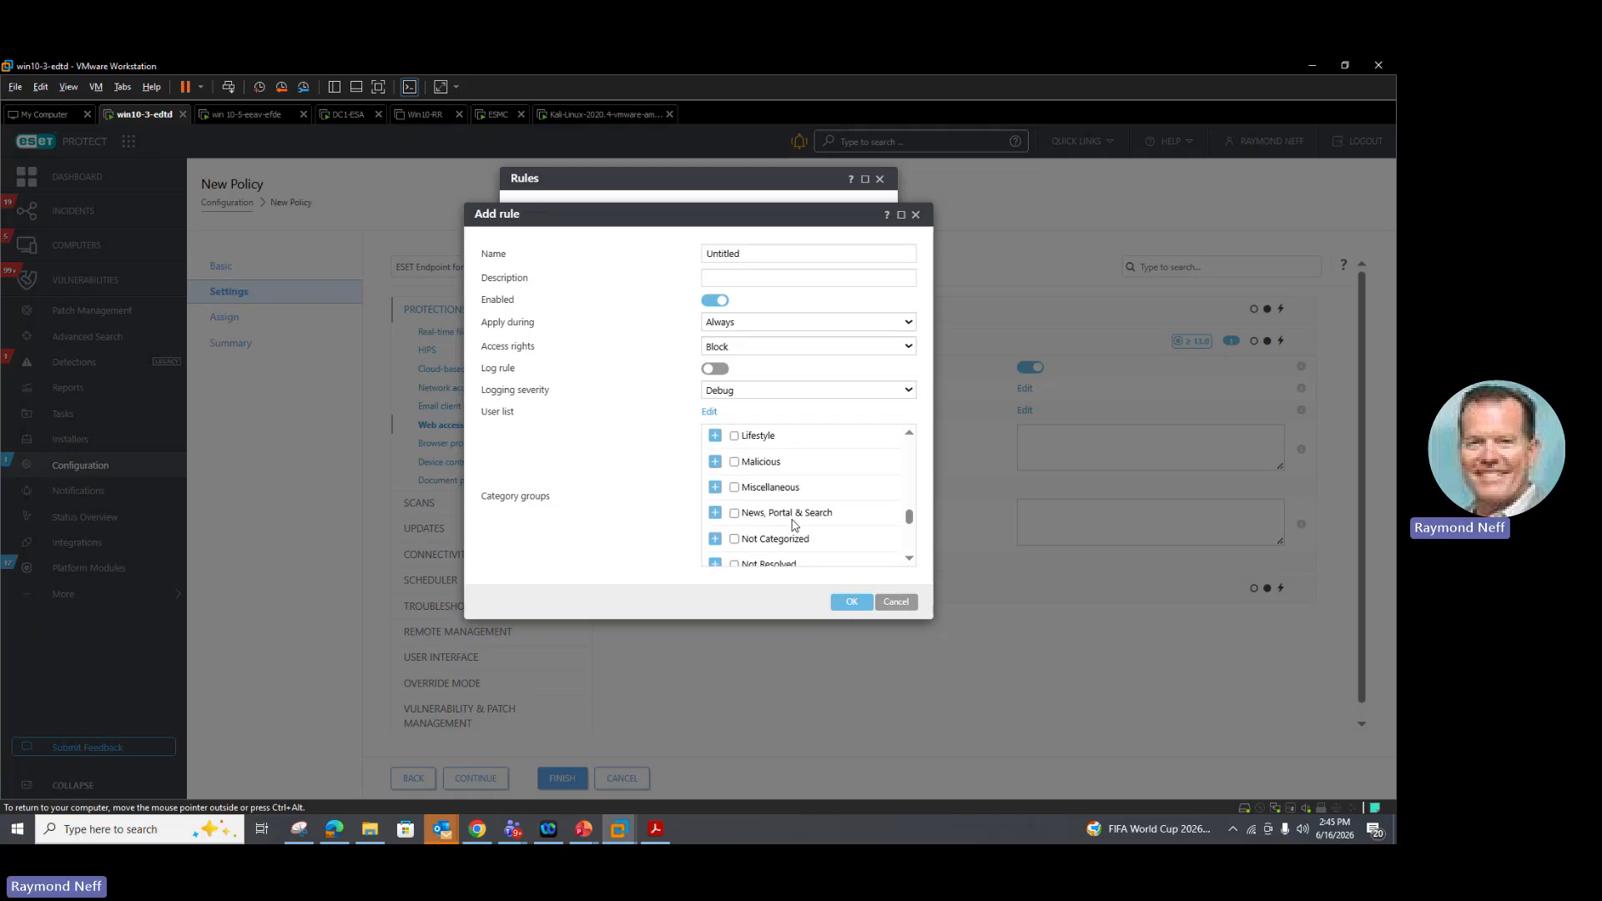
pyautogui.scroll(-3, 794, 482)
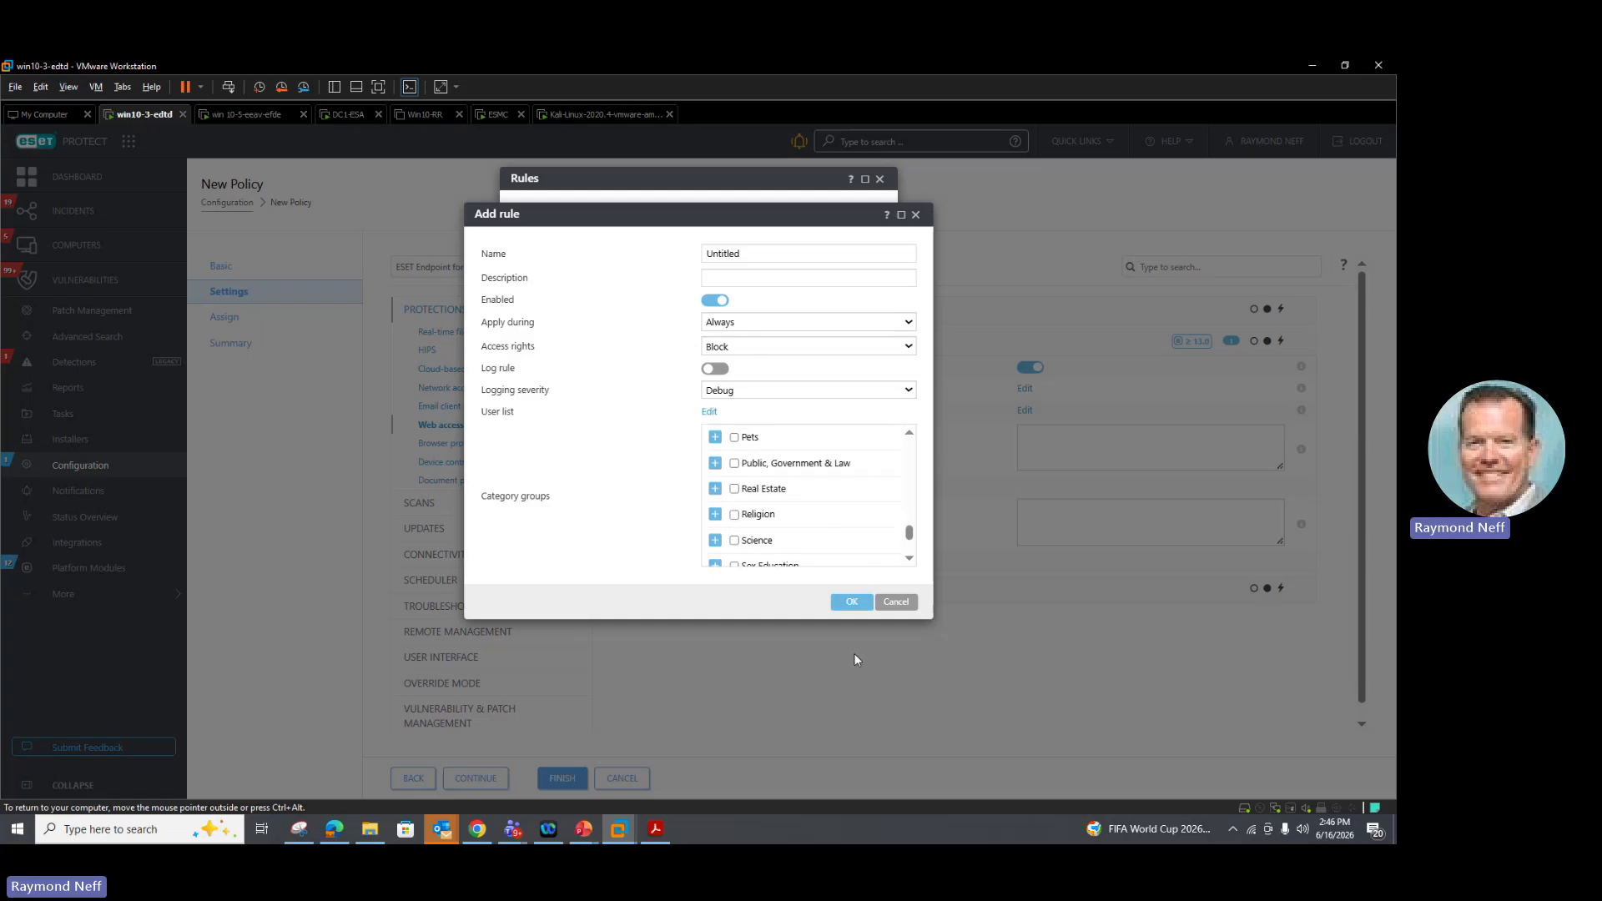
pyautogui.click(896, 603)
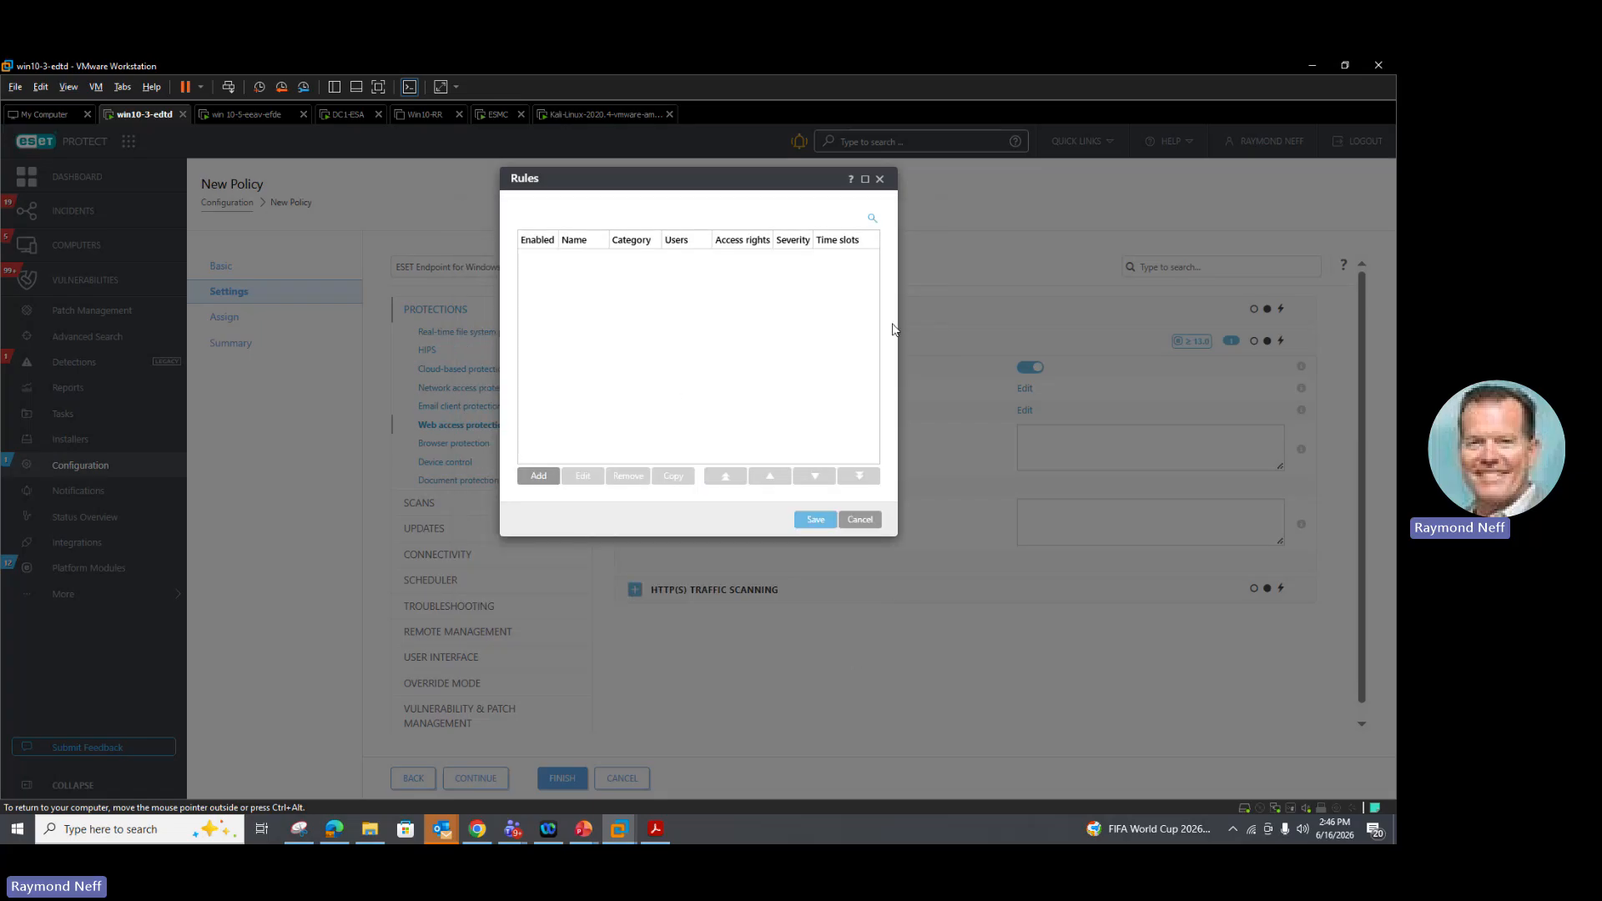
pyautogui.click(859, 519)
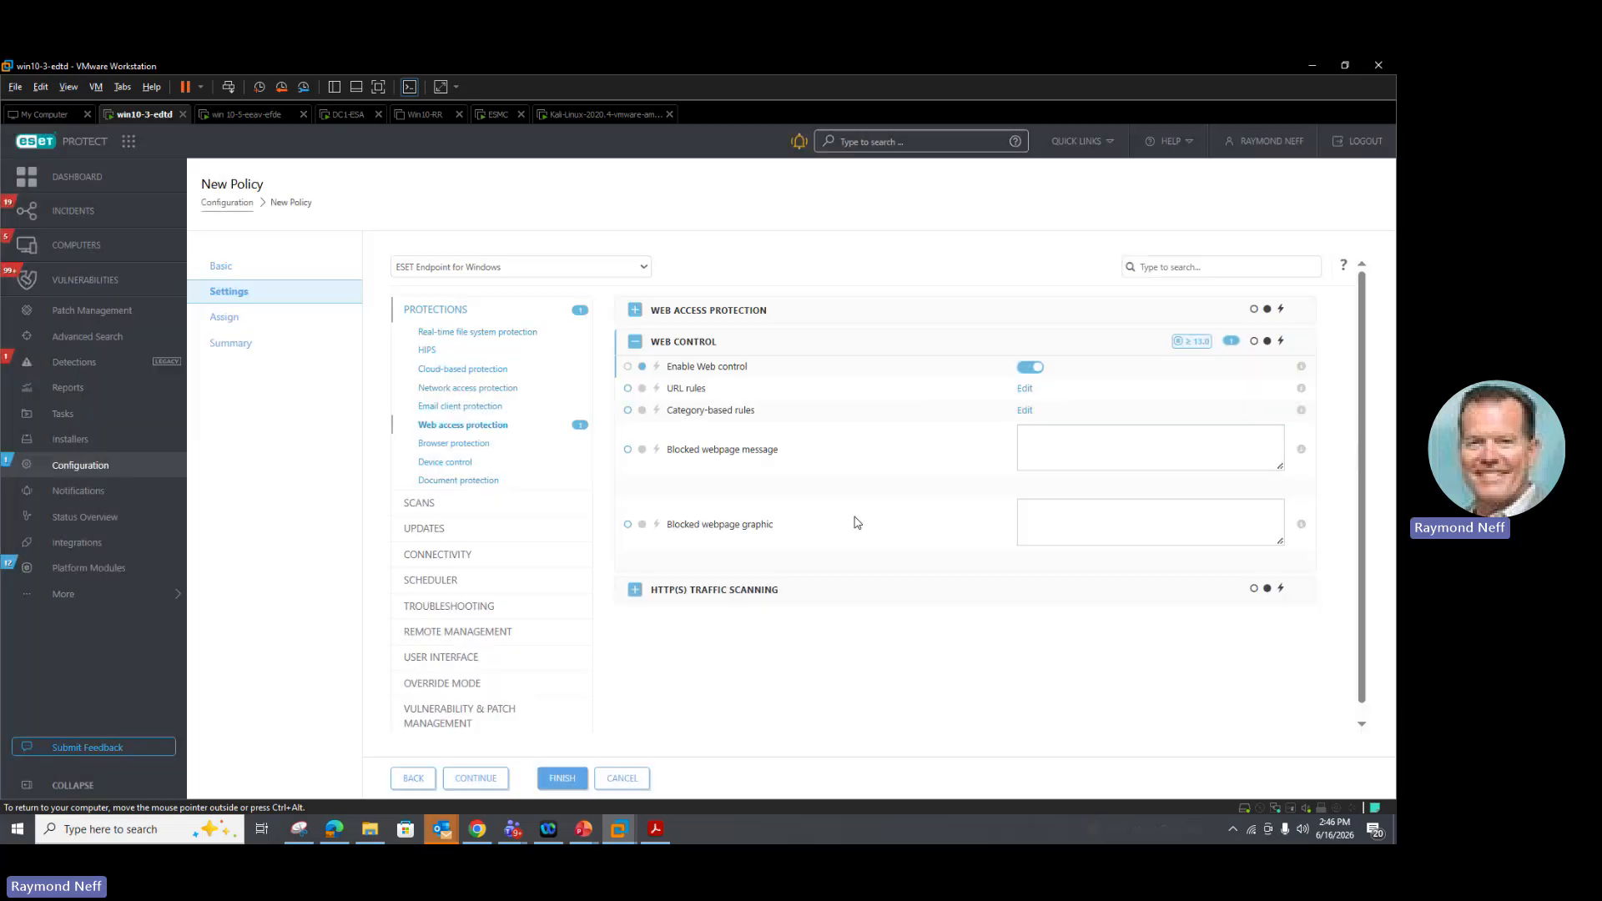
# Enable Device control in the policy's protection settings.
pyautogui.click(1044, 449)
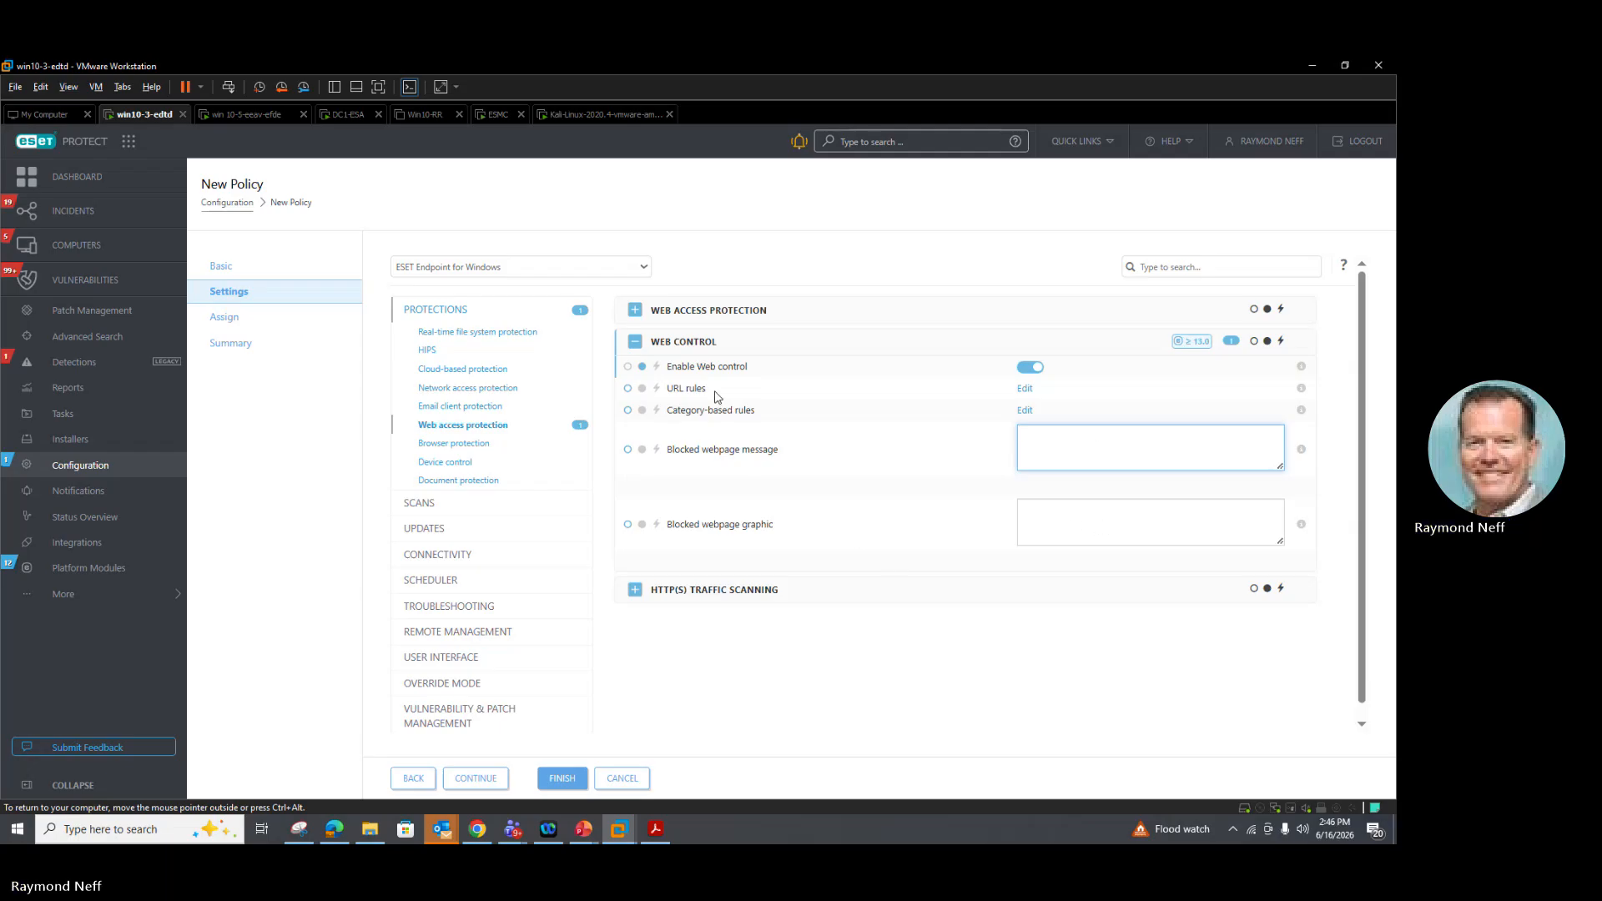
pyautogui.click(463, 467)
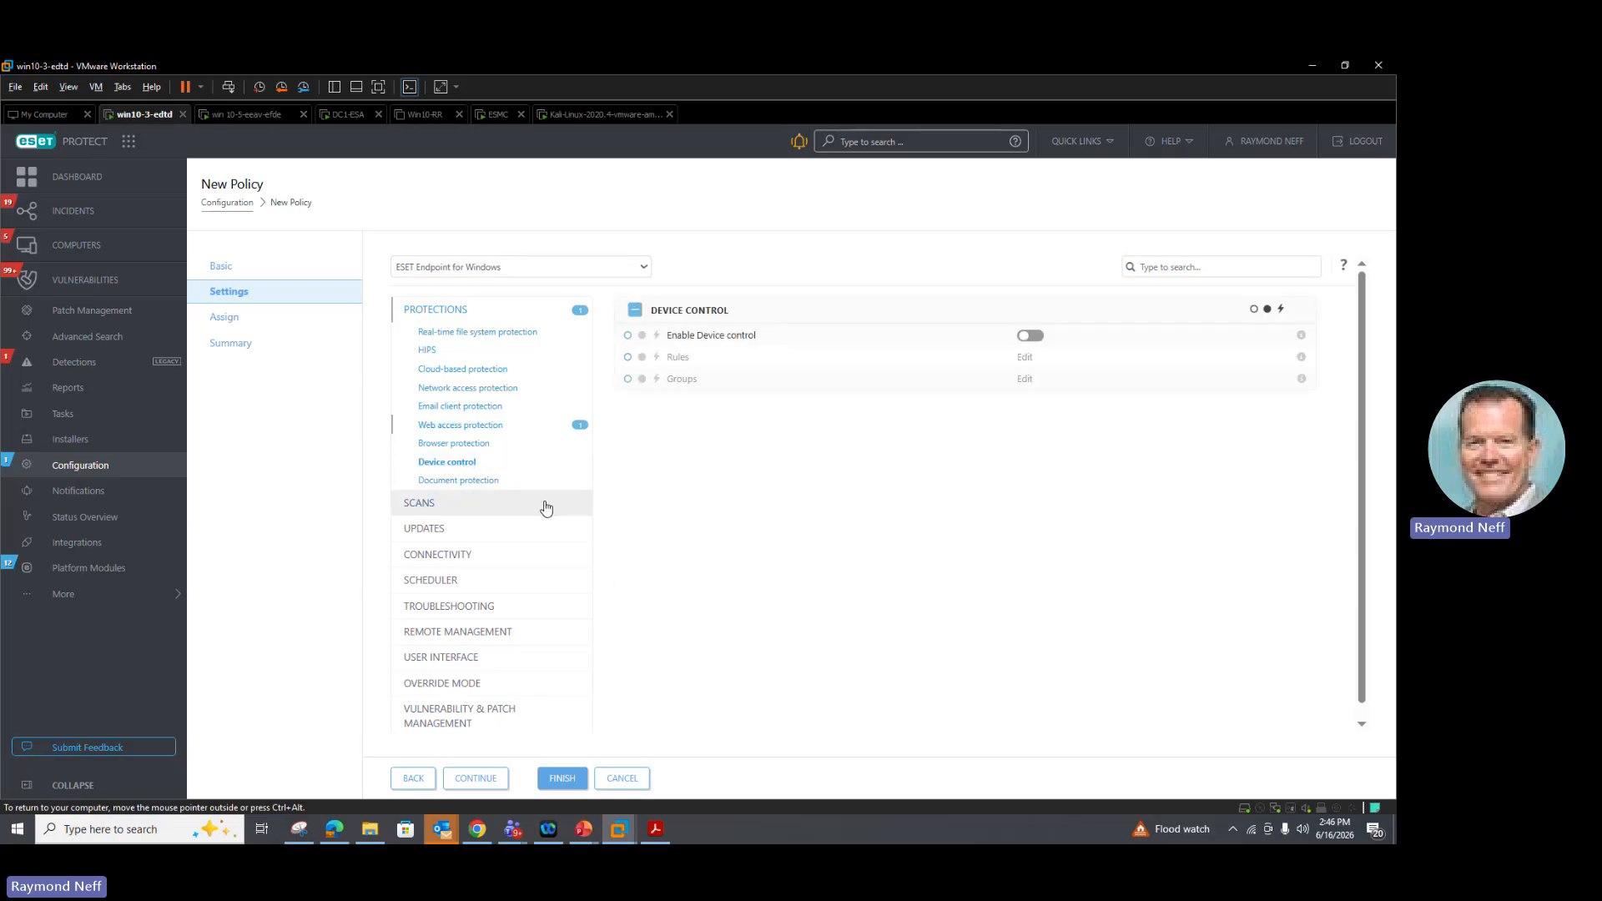
pyautogui.click(1031, 339)
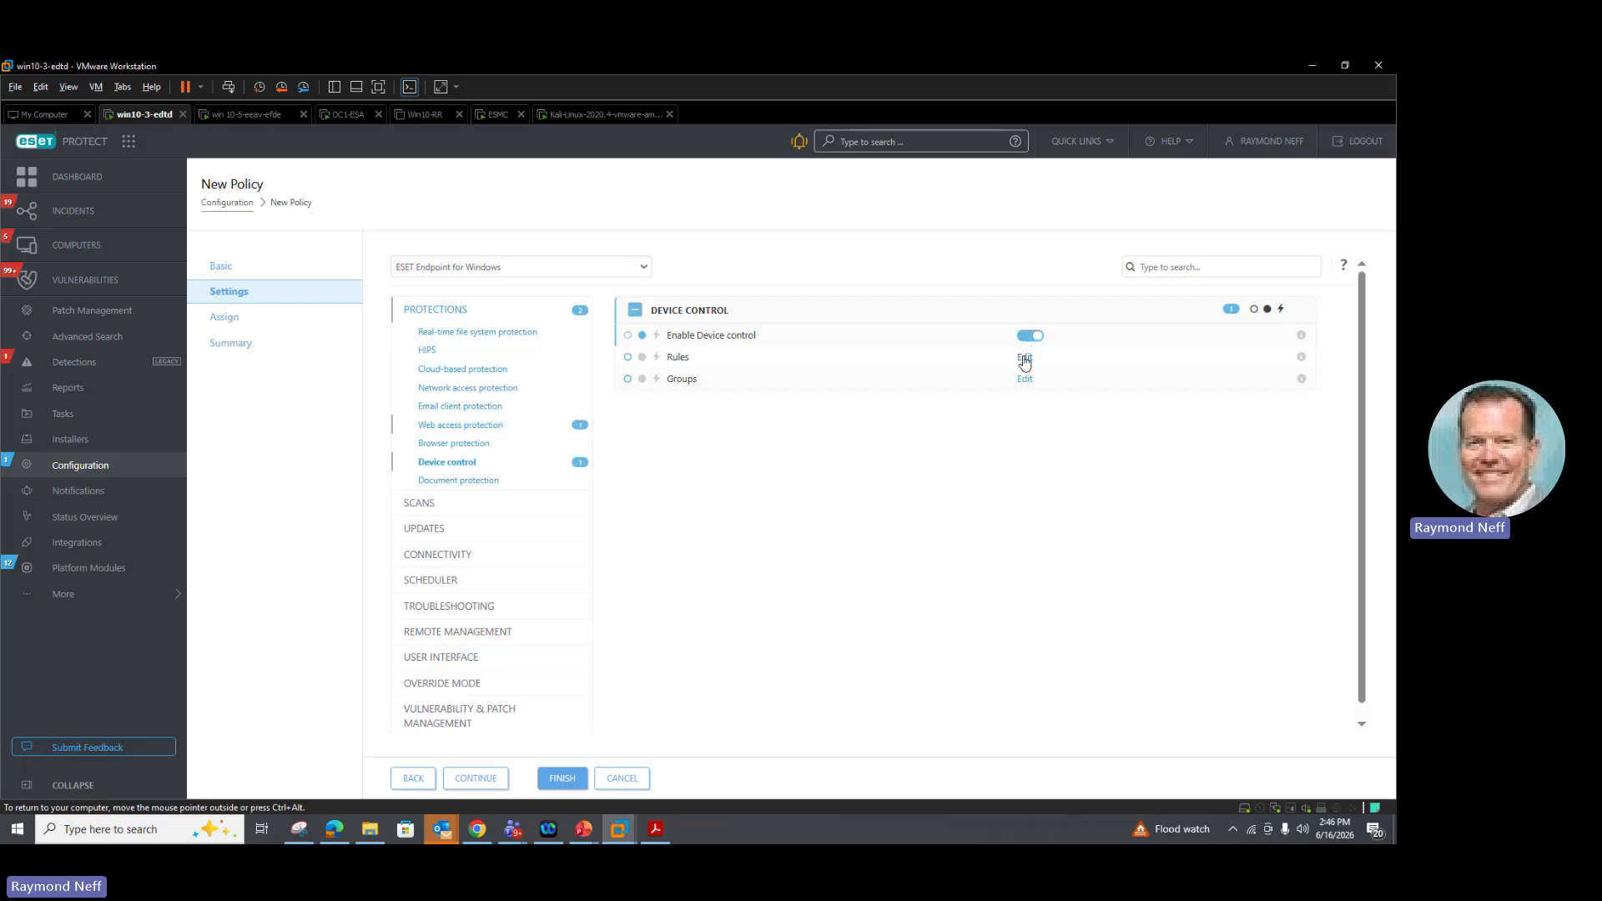
# Draft a Device control rule that blocks Disk storage devices, and discard the changes to the rule list.
pyautogui.click(1025, 359)
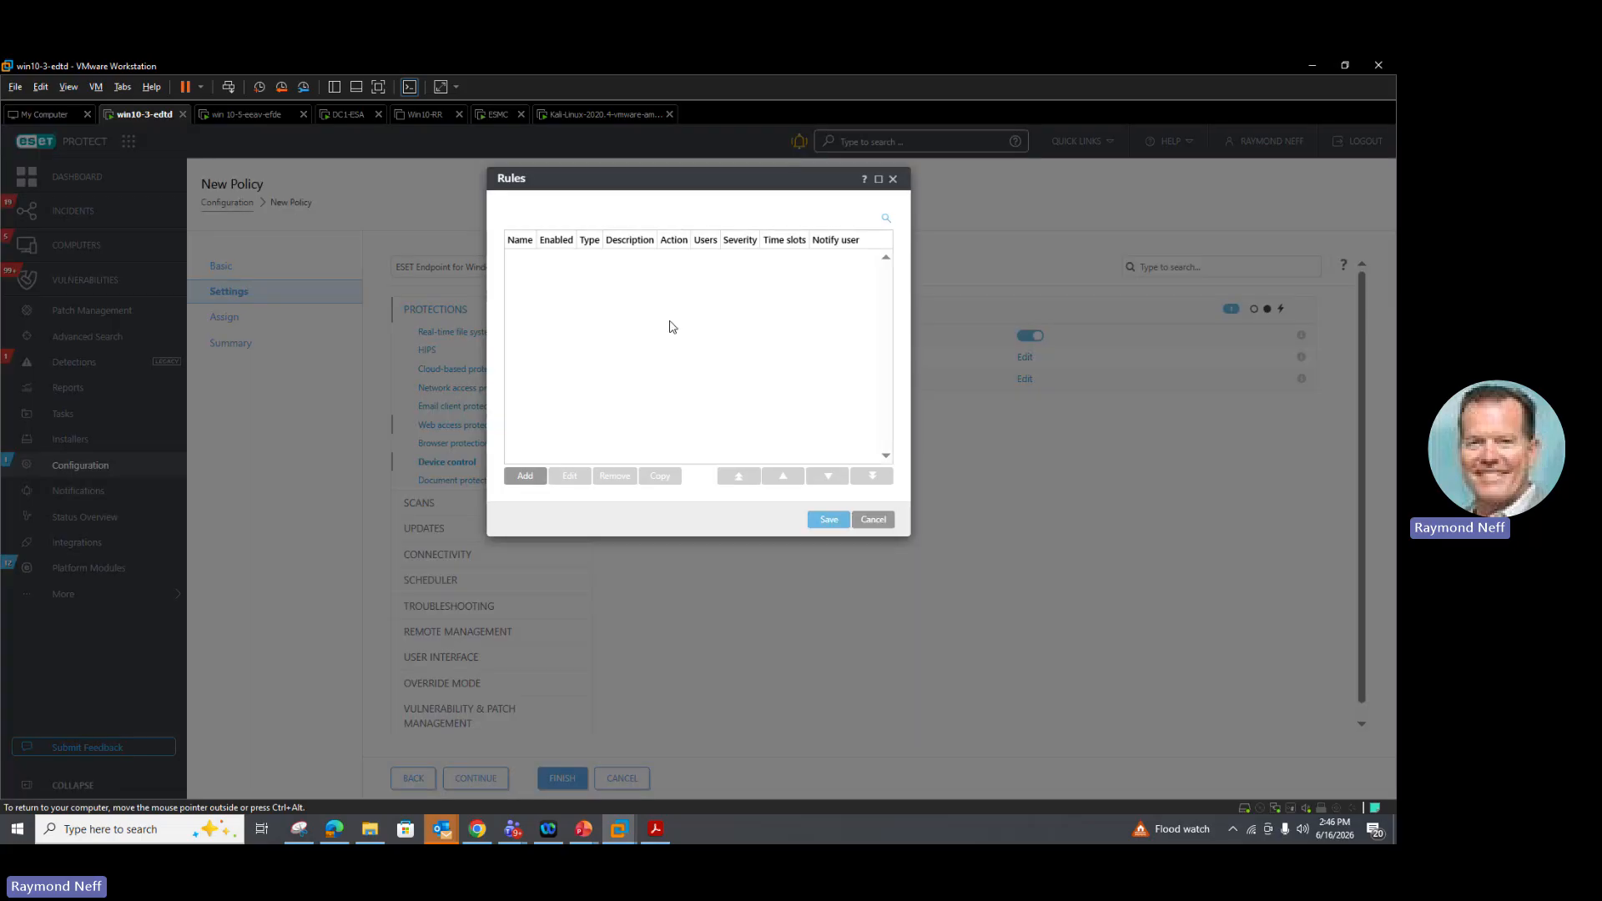
pyautogui.click(519, 476)
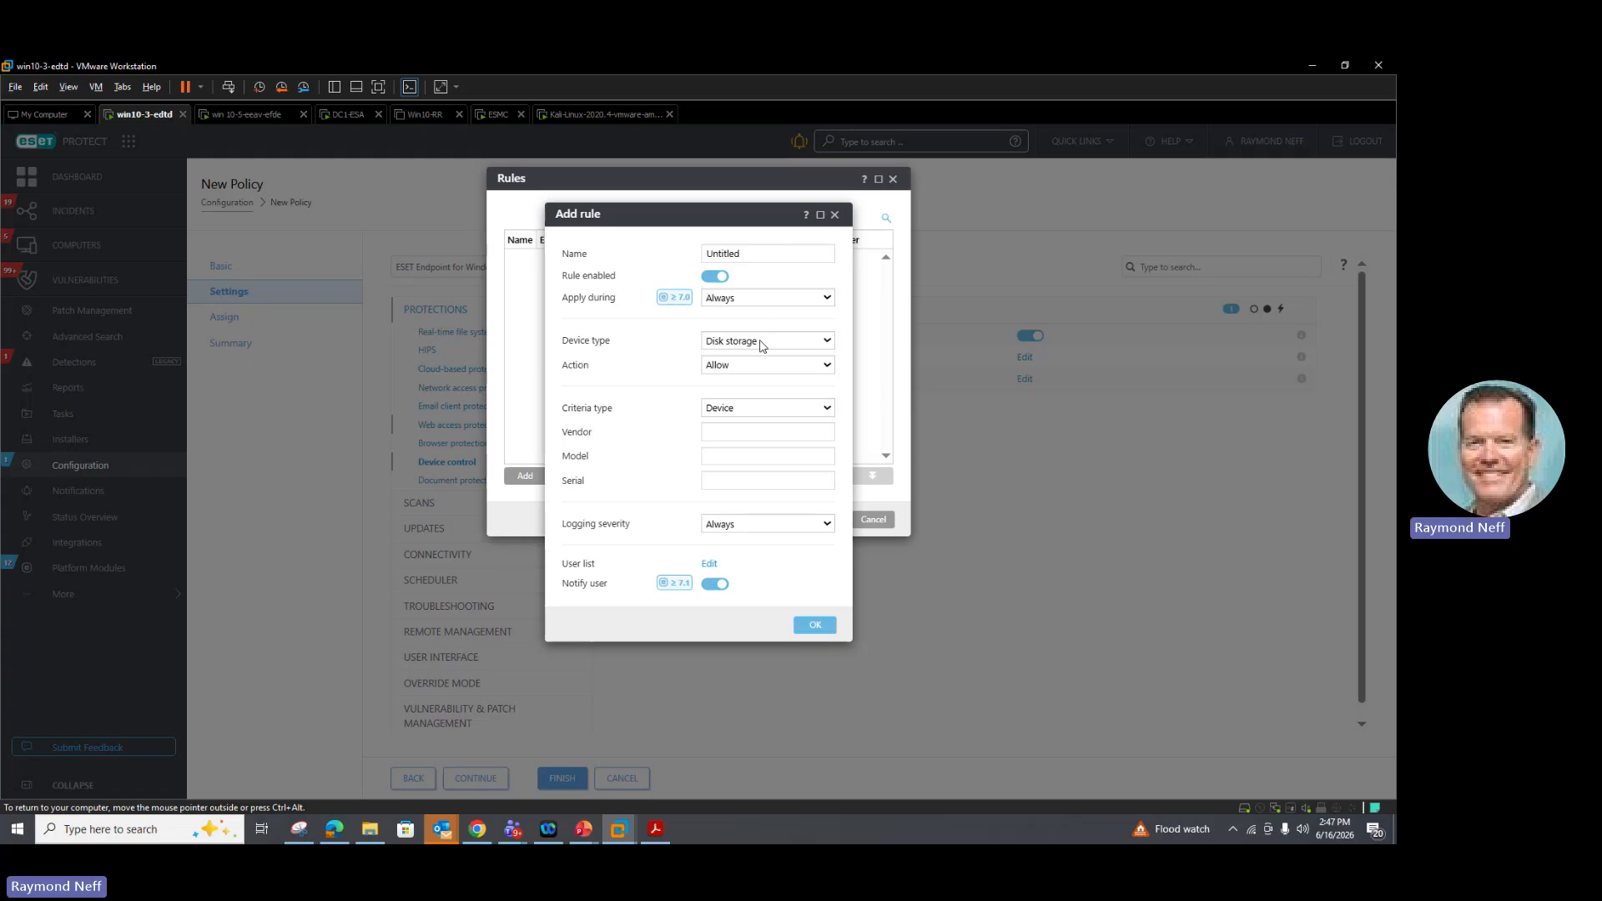
pyautogui.click(758, 368)
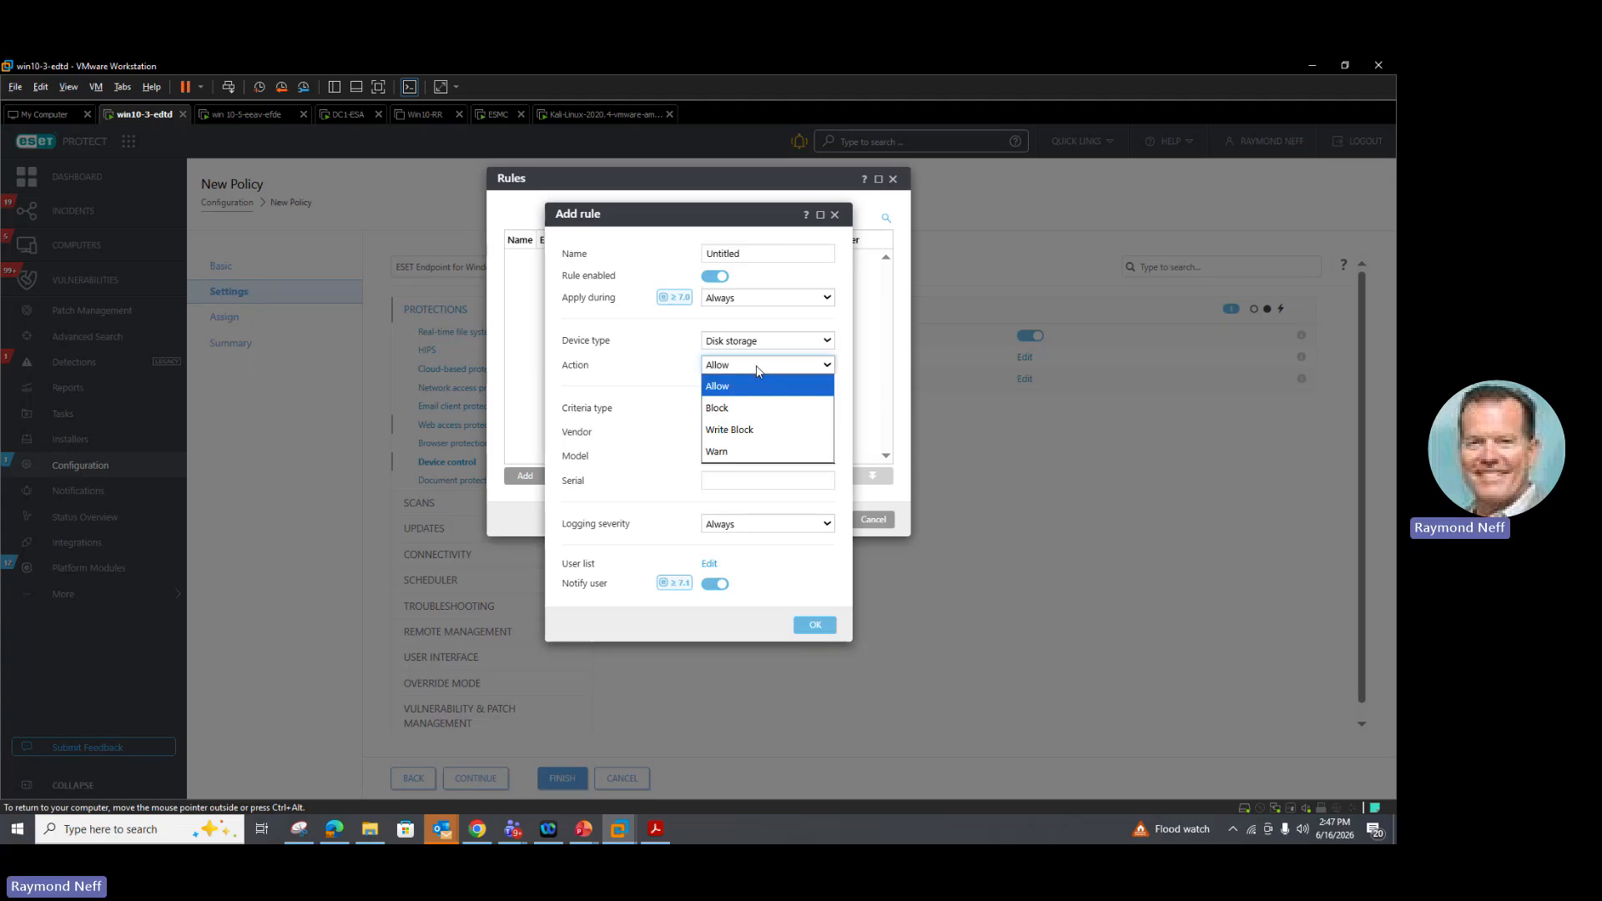
pyautogui.click(722, 409)
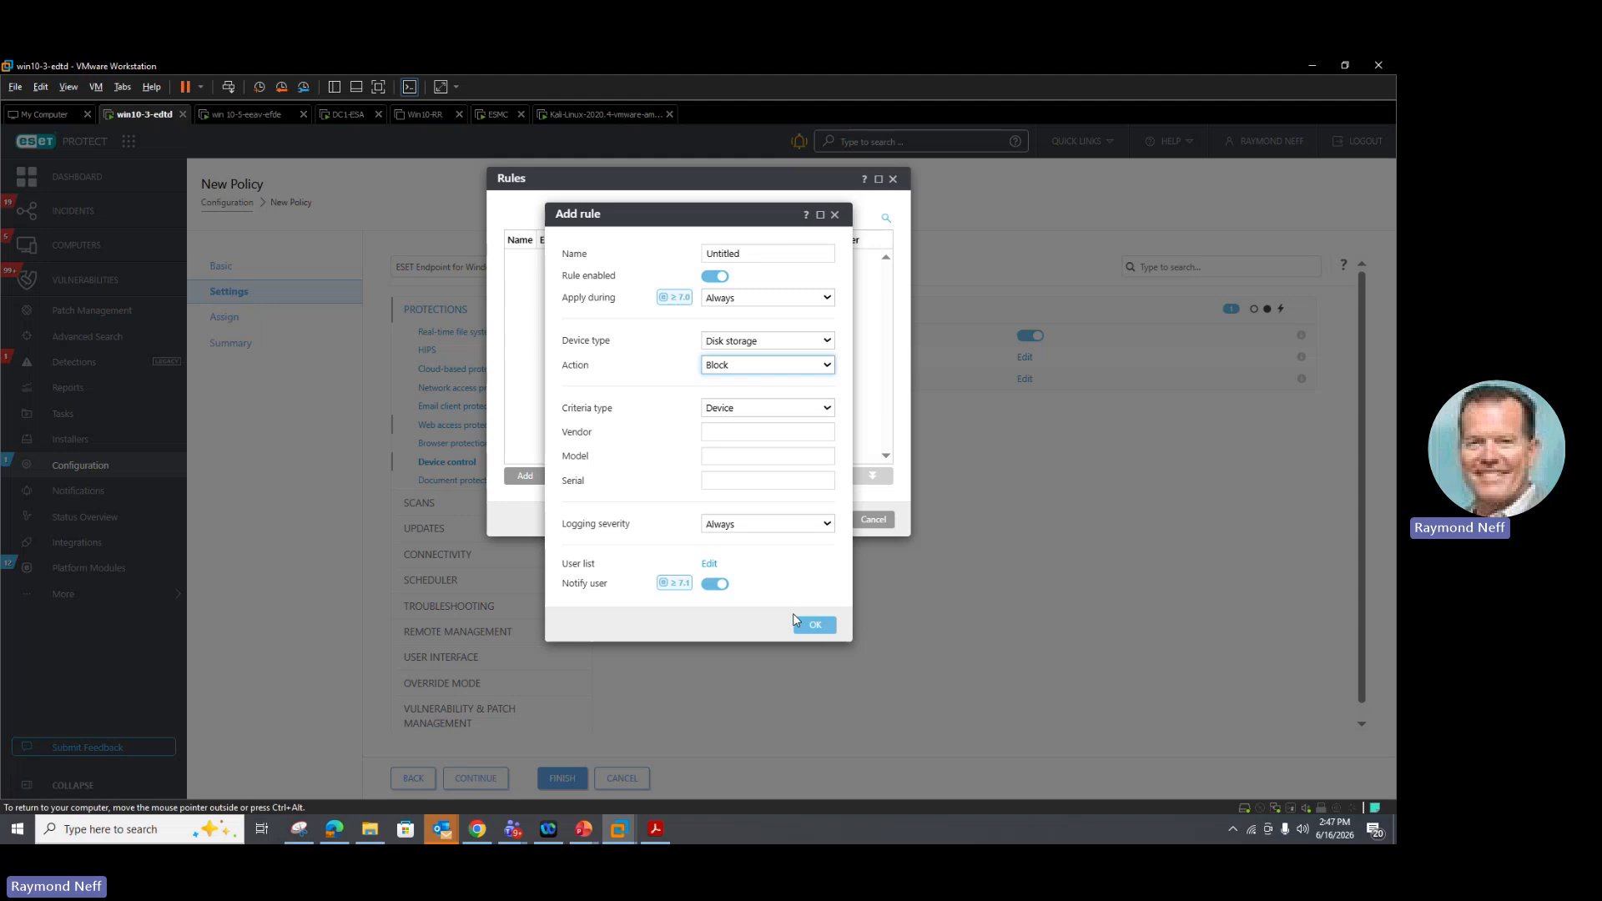
pyautogui.click(792, 340)
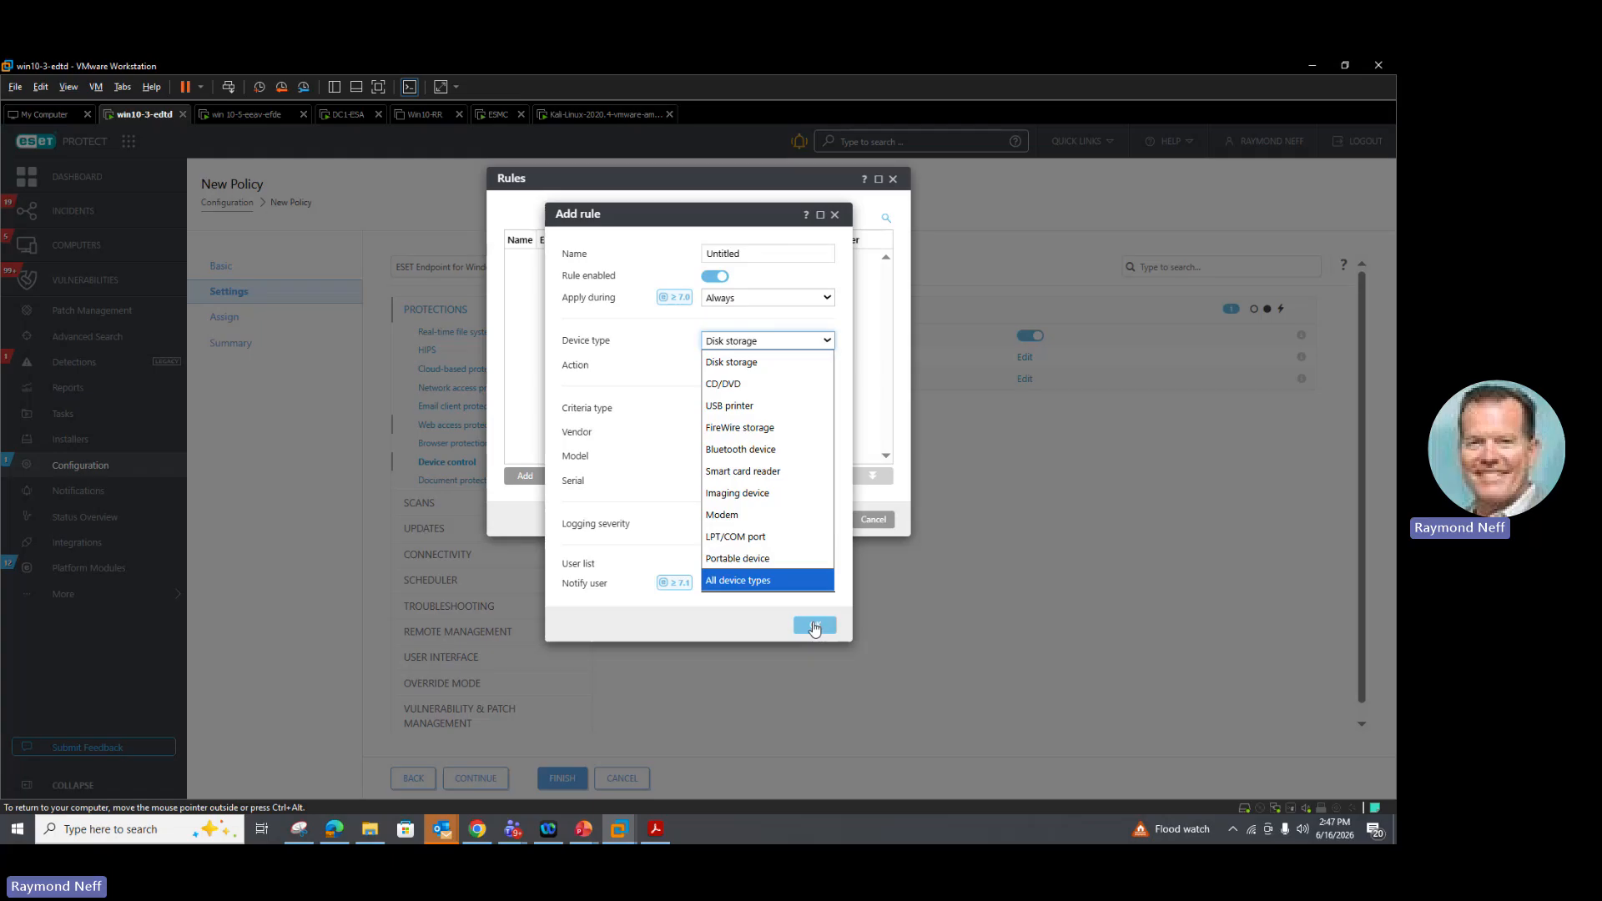
pyautogui.click(637, 321)
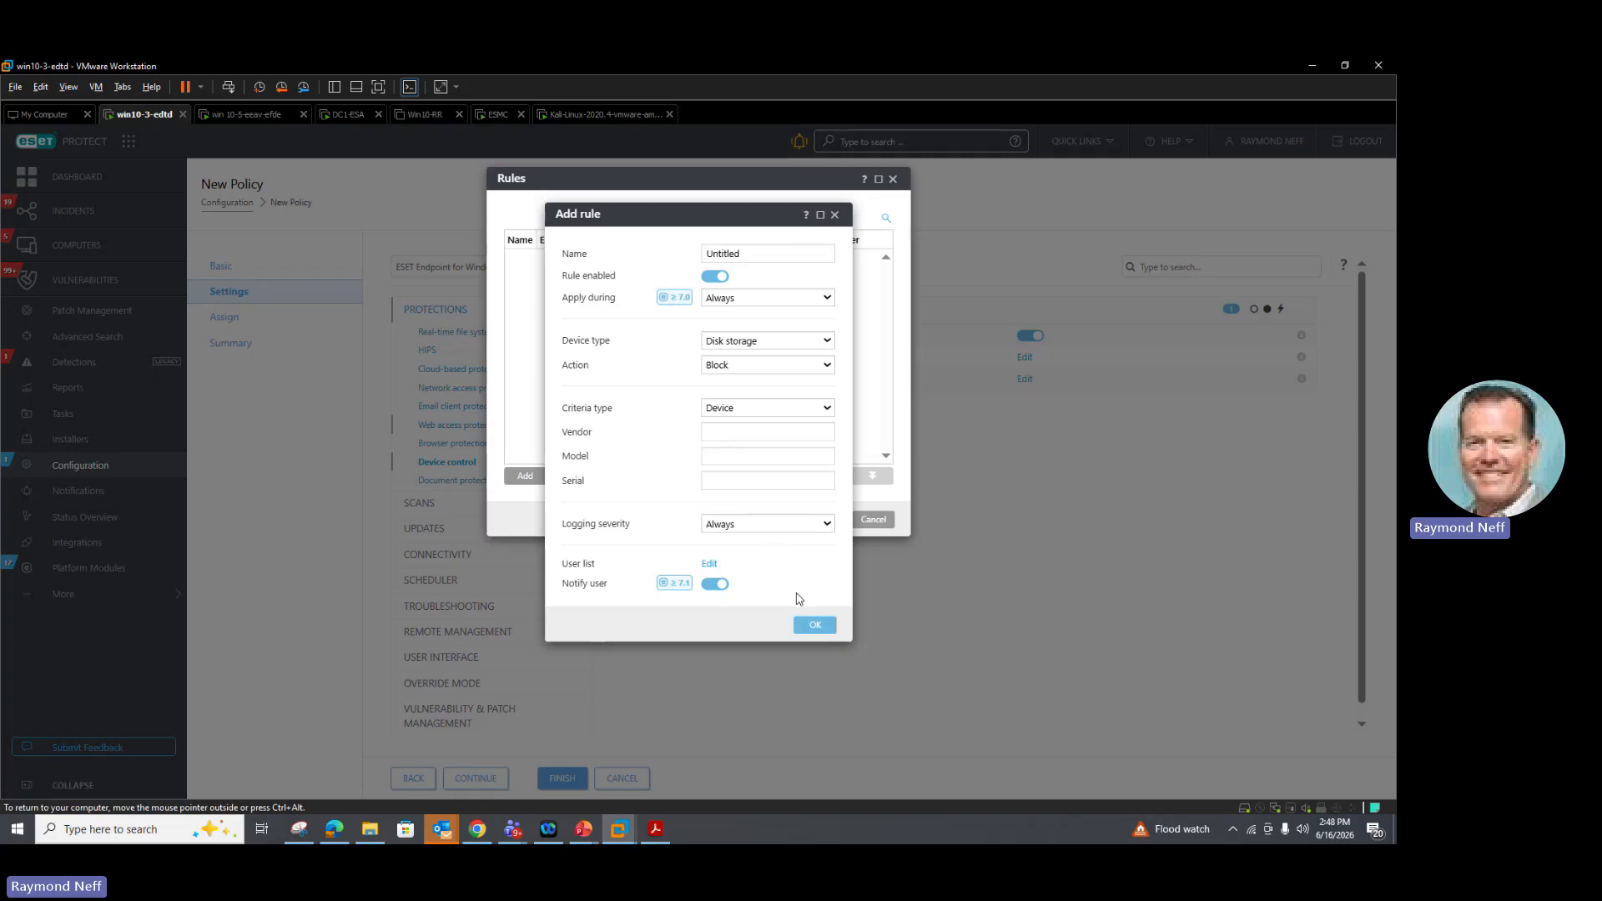
pyautogui.click(810, 626)
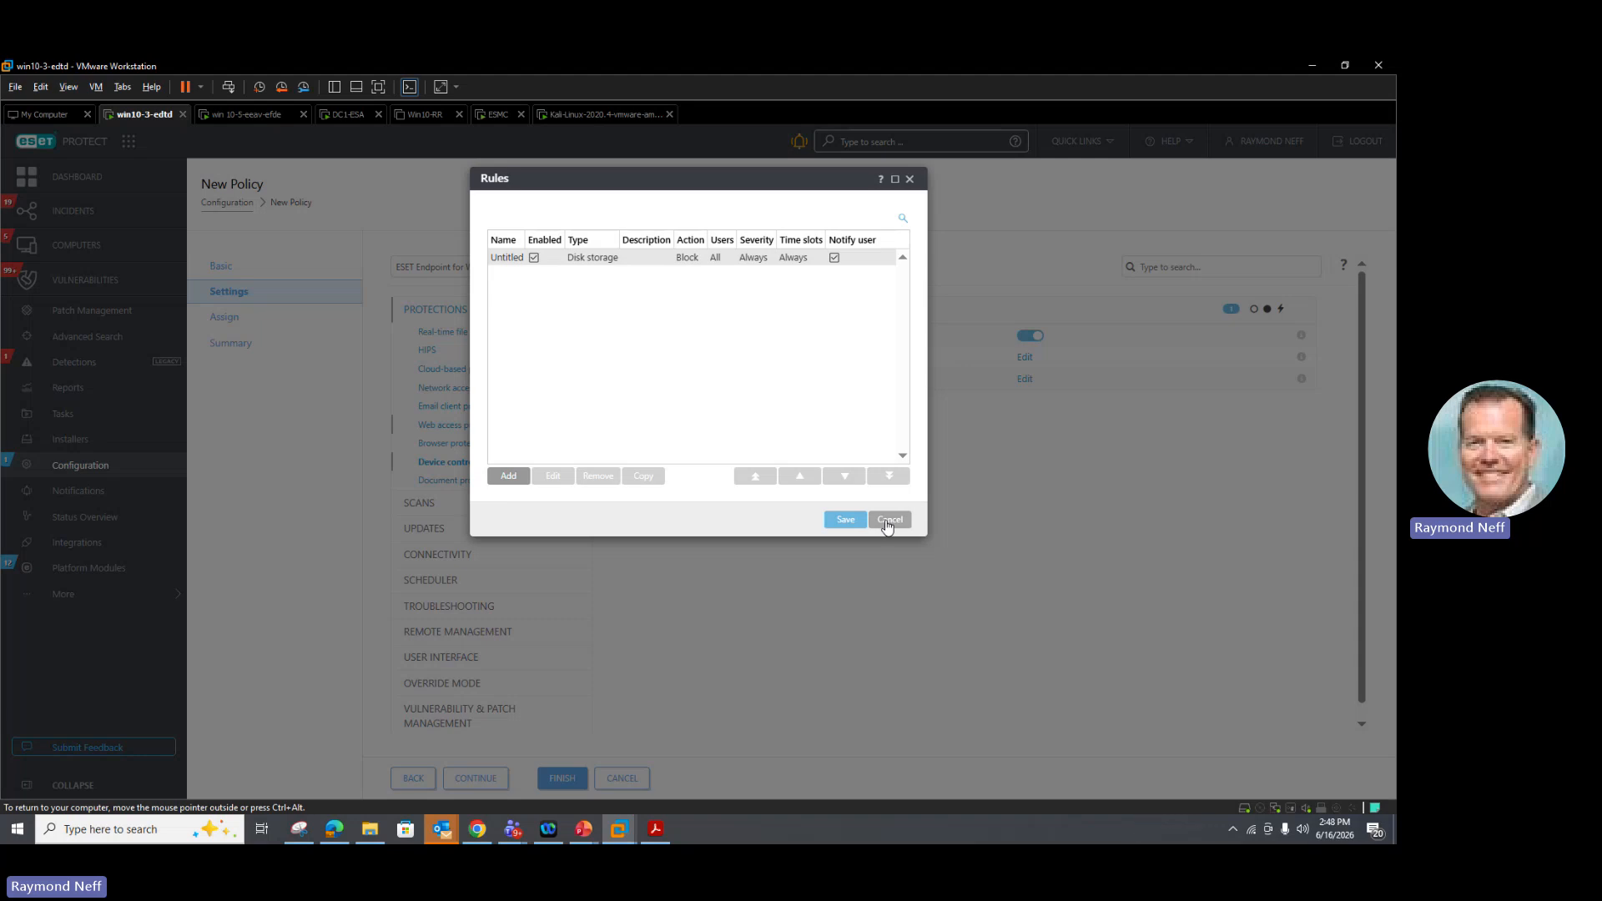
pyautogui.click(887, 523)
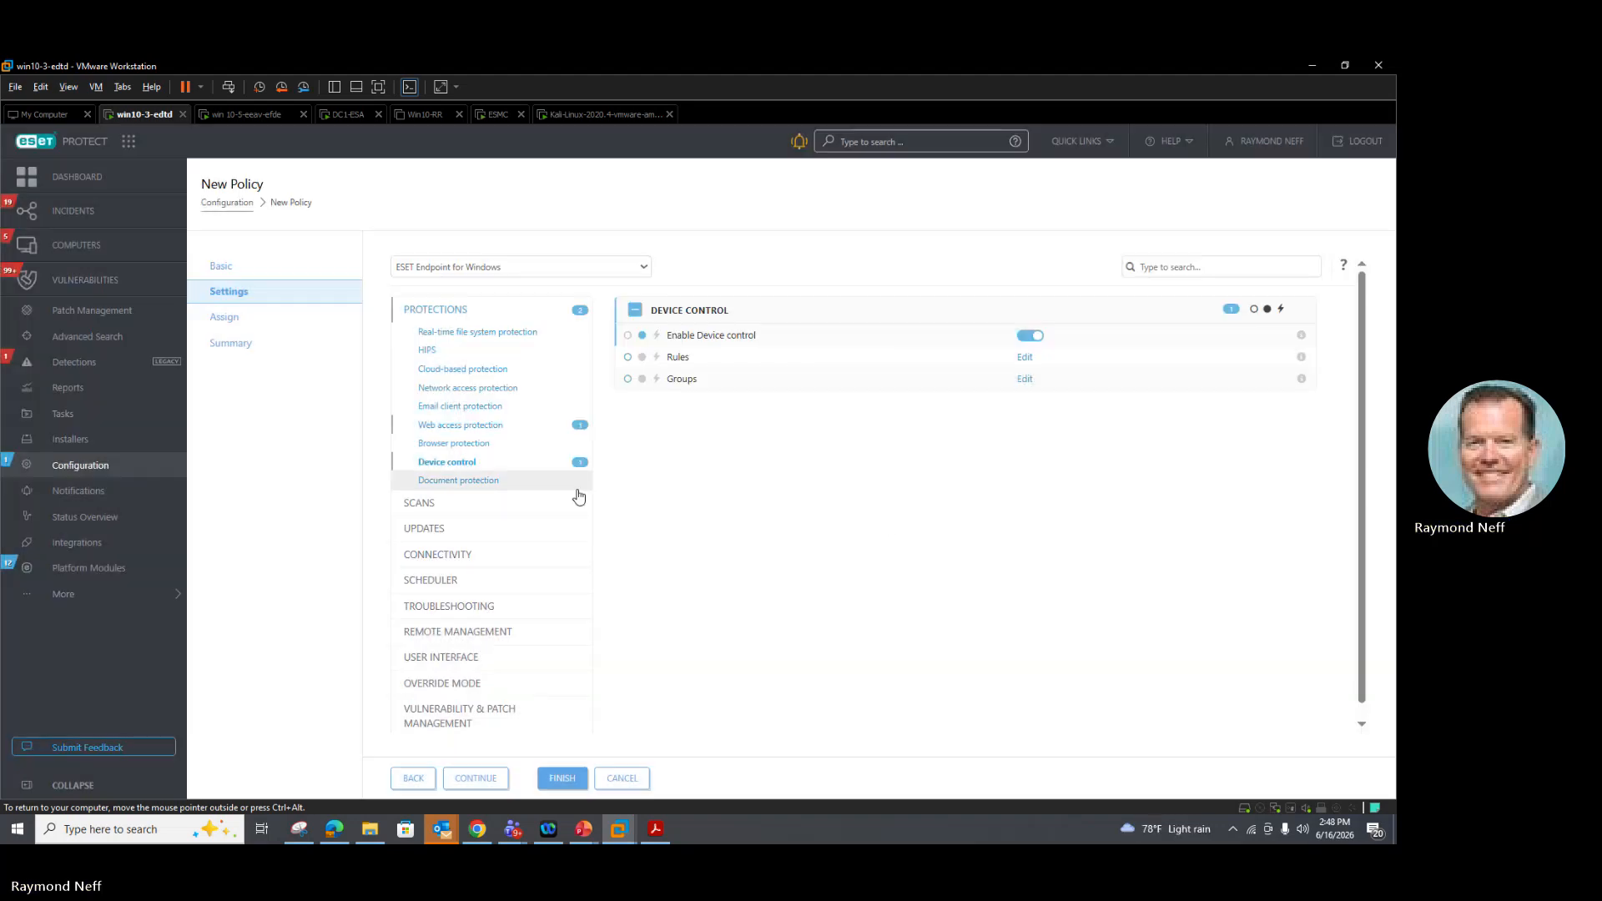